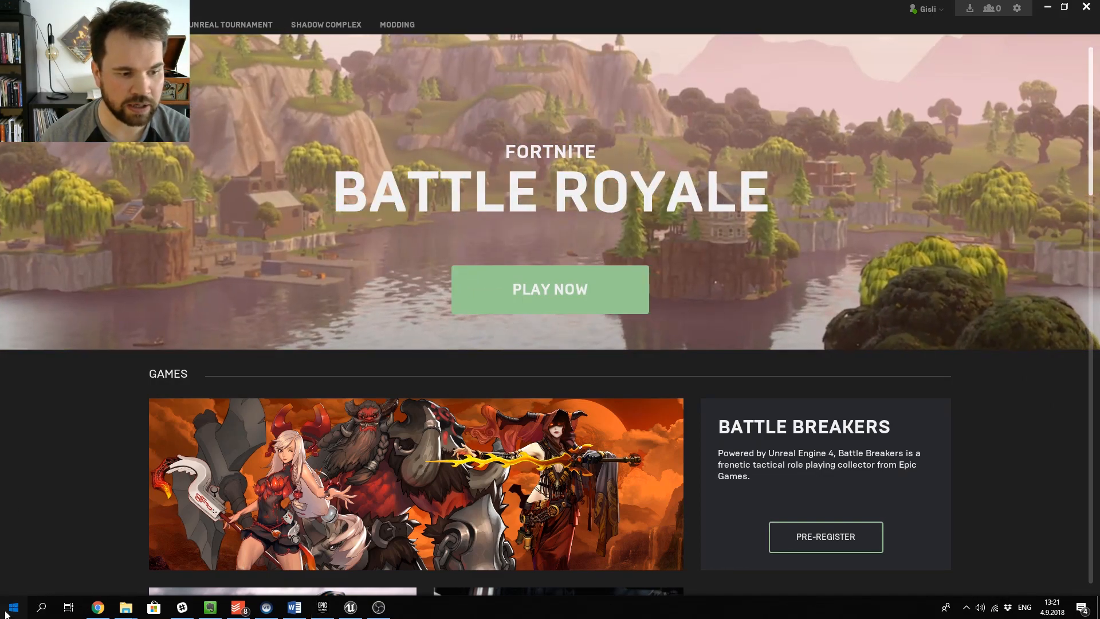
Find and open the Epic Games Launcher through the system search
{"action": "left_click", "coordinate": [6, 616]}
{"action": "type", "text": "epic"}
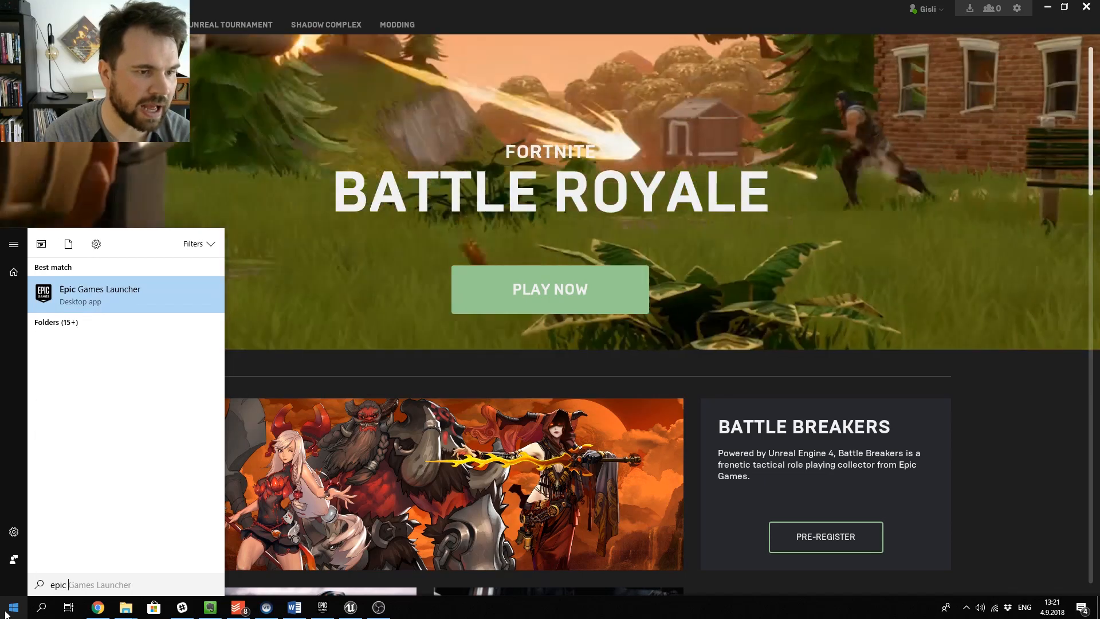
{"action": "key", "text": "Return"}
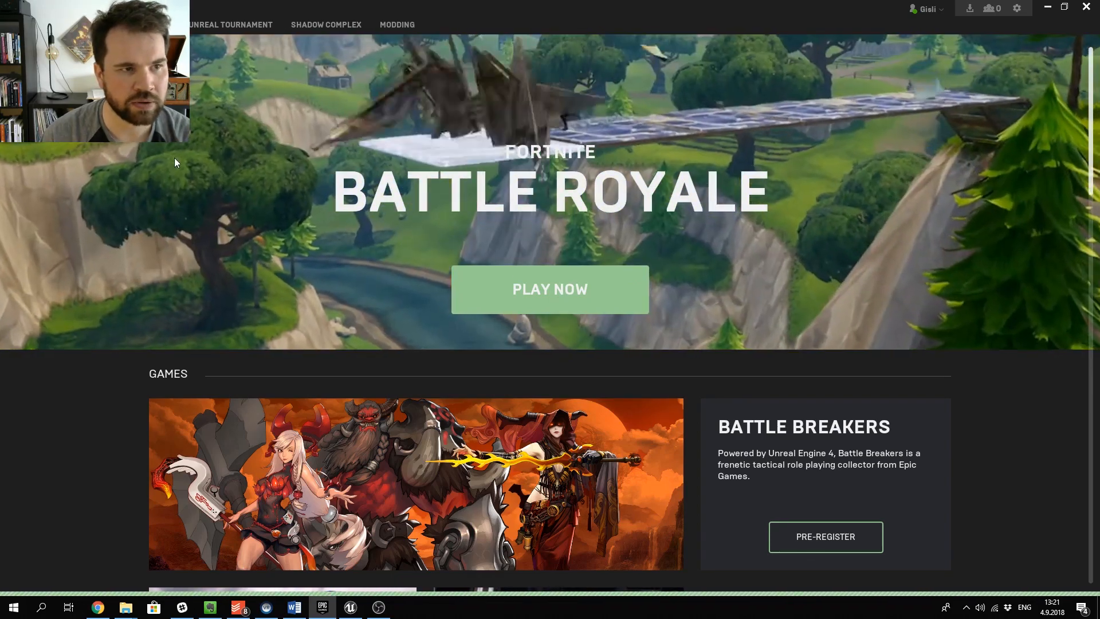
Launch Unreal Engine 4.20.2 from the installed engine versions in the launcher's library
{"action": "left_click", "coordinate": [57, 146]}
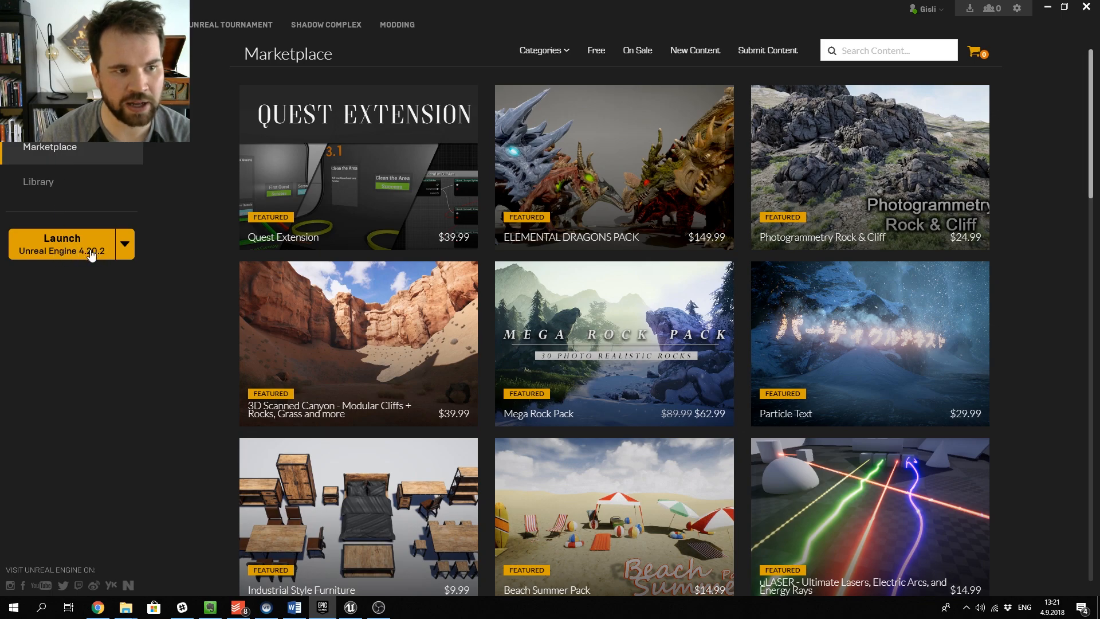
{"action": "mouse_move", "coordinate": [288, 273]}
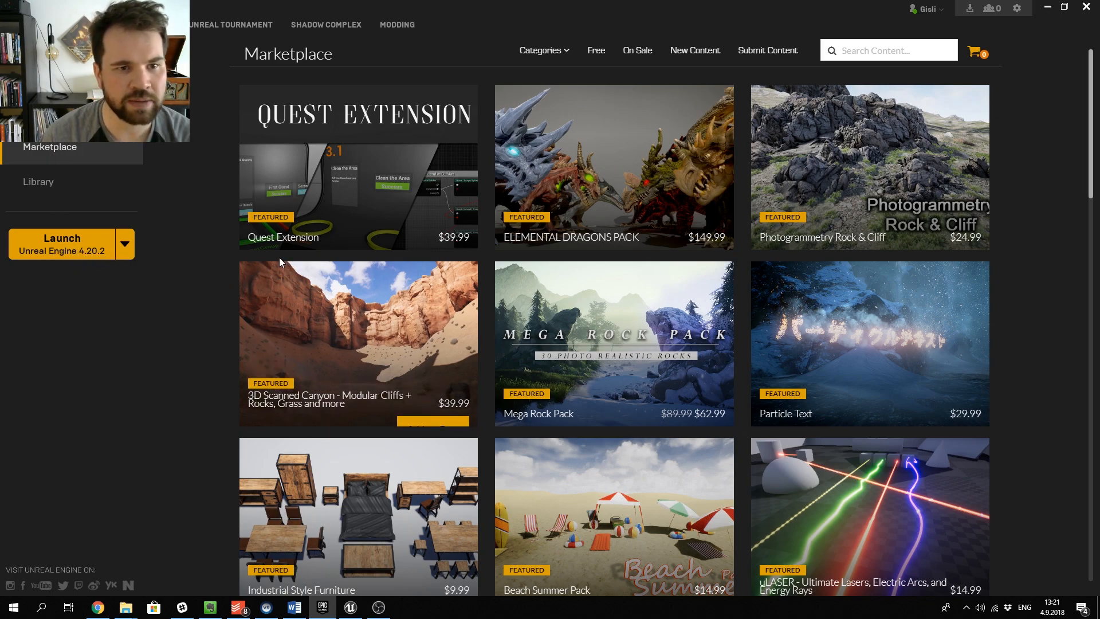
{"action": "left_click", "coordinate": [64, 184]}
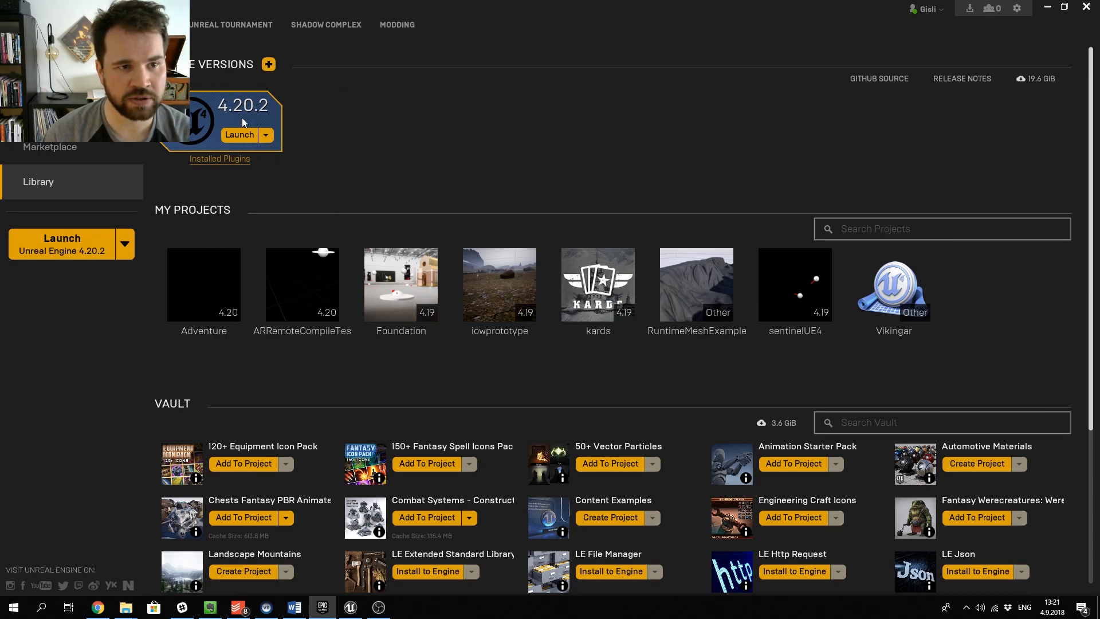
{"action": "left_click", "coordinate": [239, 135]}
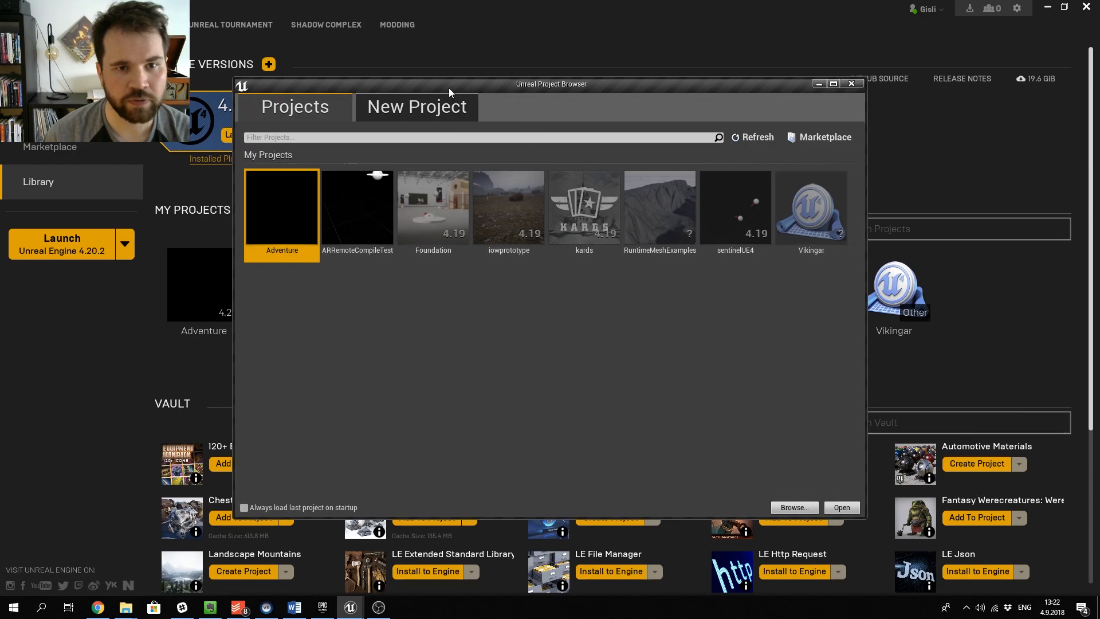
Start a new project and look through the available Blueprint templates
{"action": "left_click_drag", "start_coordinate": [448, 87], "coordinate": [460, 109]}
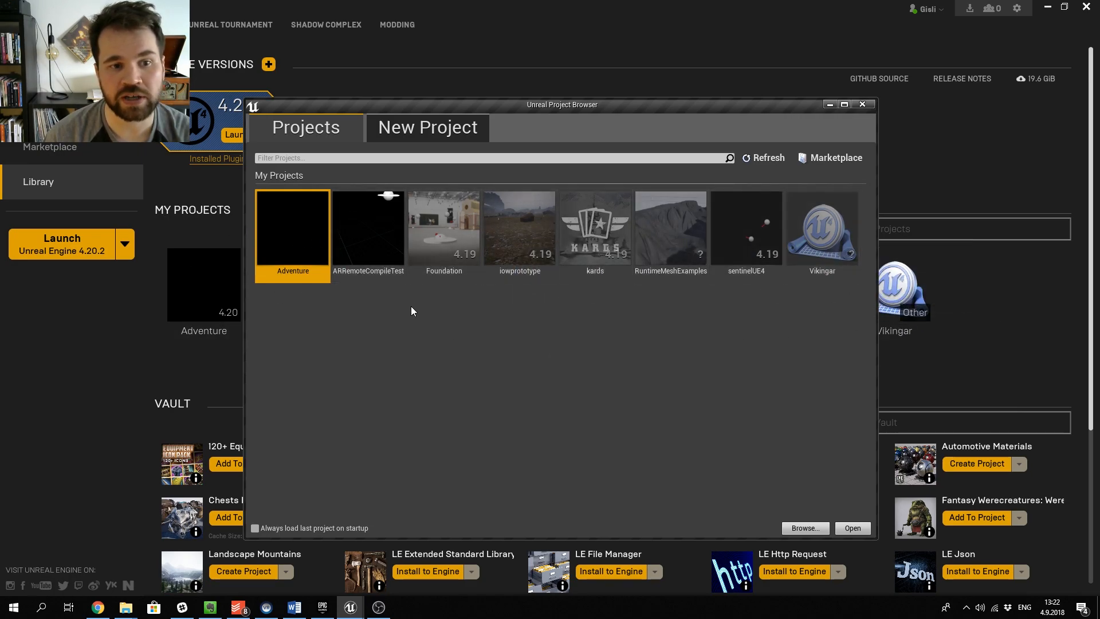
{"action": "left_click", "coordinate": [430, 131]}
{"action": "left_click_drag", "start_coordinate": [548, 102], "coordinate": [545, 91]}
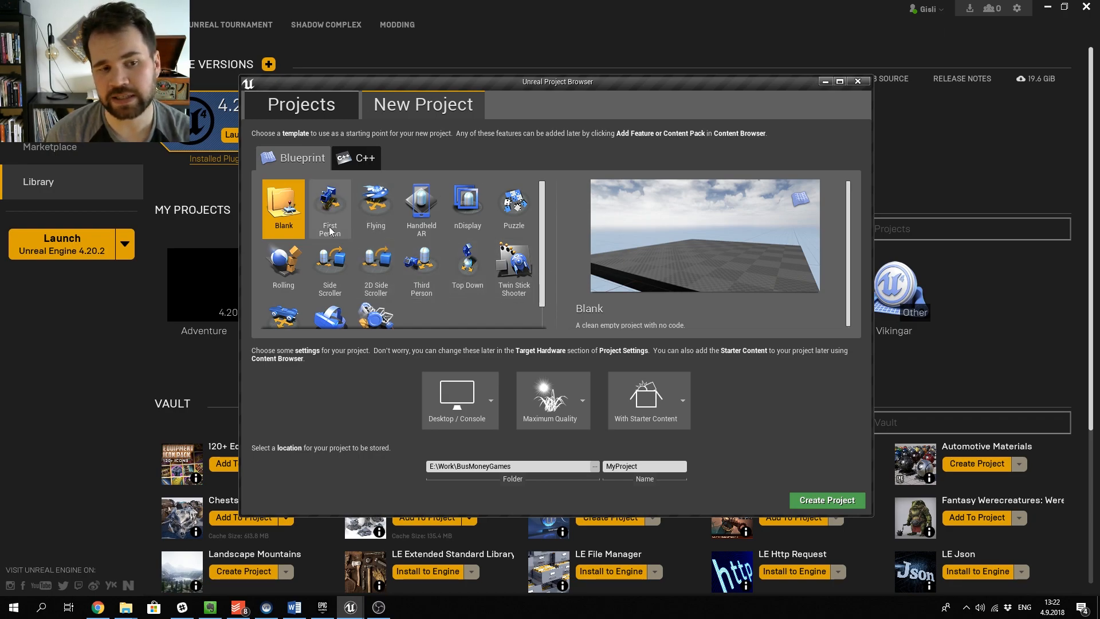
{"action": "scroll", "coordinate": [543, 317], "scroll_direction": "down", "scroll_amount": 1}
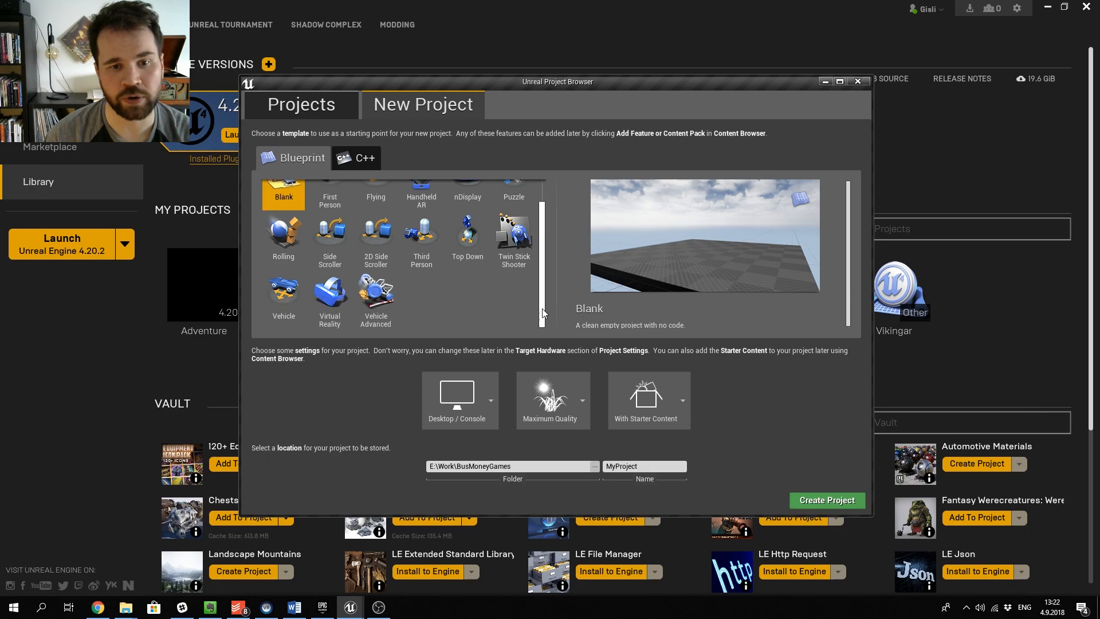
{"action": "scroll", "coordinate": [544, 264], "scroll_direction": "up", "scroll_amount": 1}
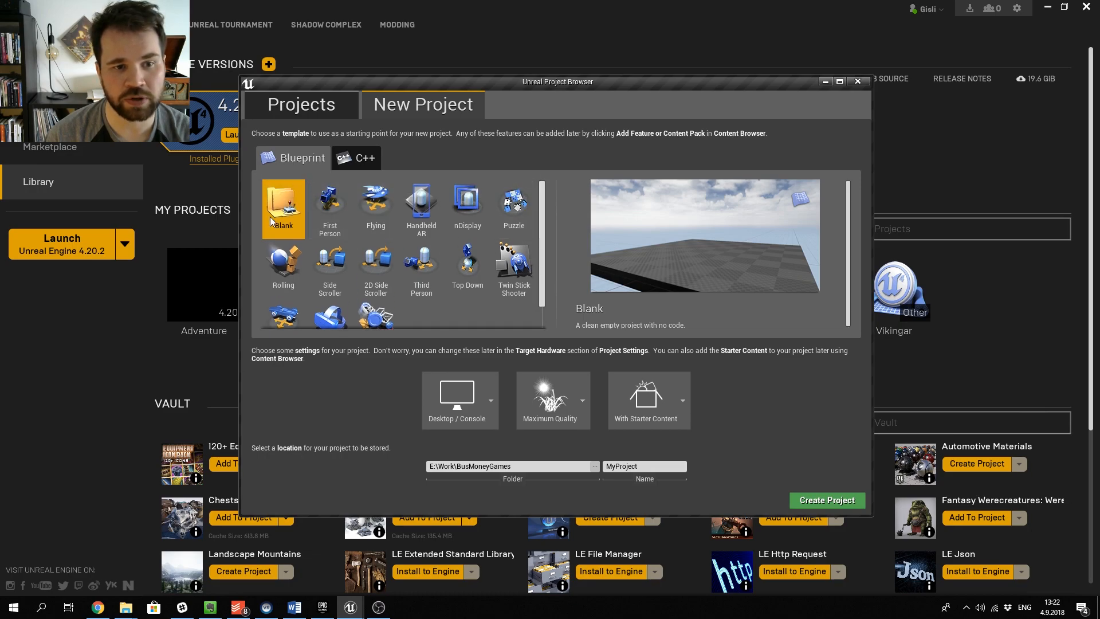
Compare the First Person, Puzzle, Rolling, scroller and Flying template previews, and choose the First Person Blueprint template
{"action": "left_click", "coordinate": [330, 231]}
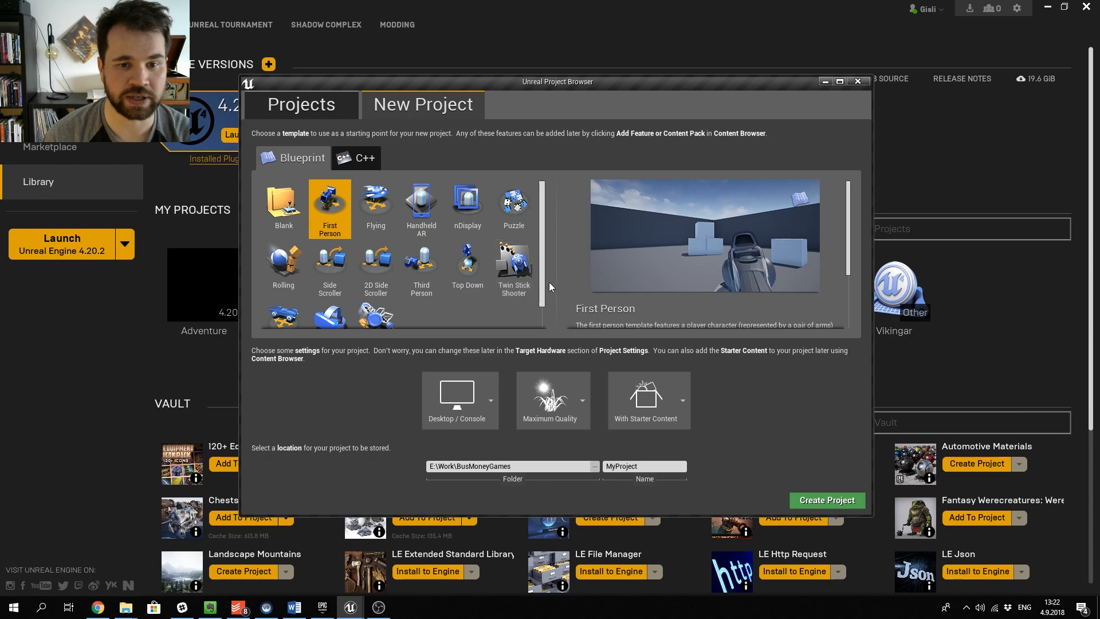
{"action": "left_click", "coordinate": [513, 207]}
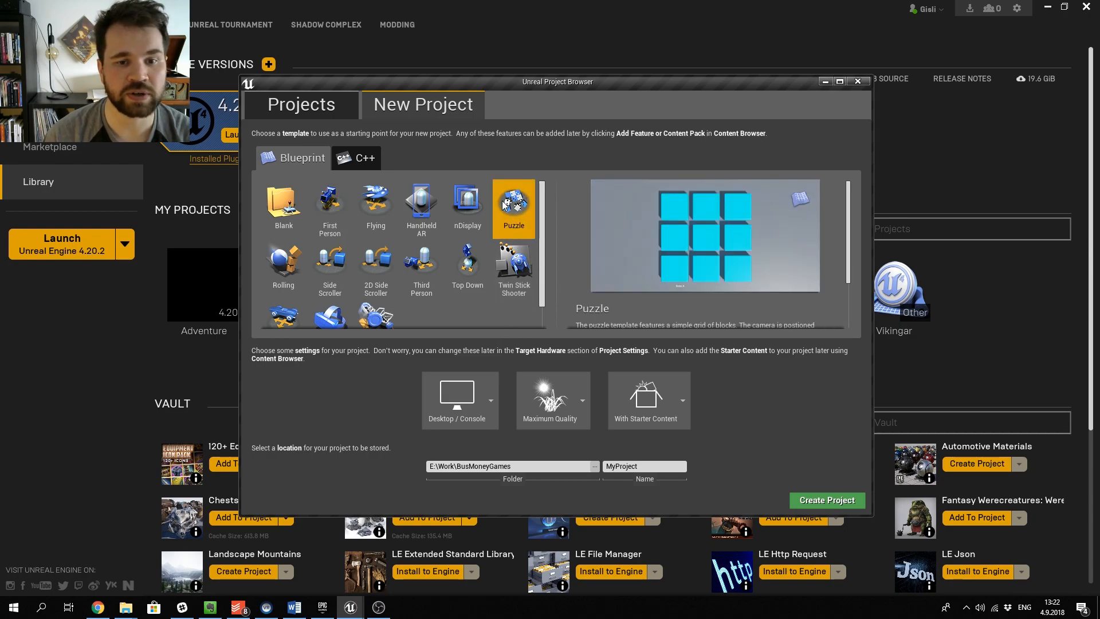
{"action": "left_click", "coordinate": [300, 269]}
{"action": "left_click", "coordinate": [345, 266]}
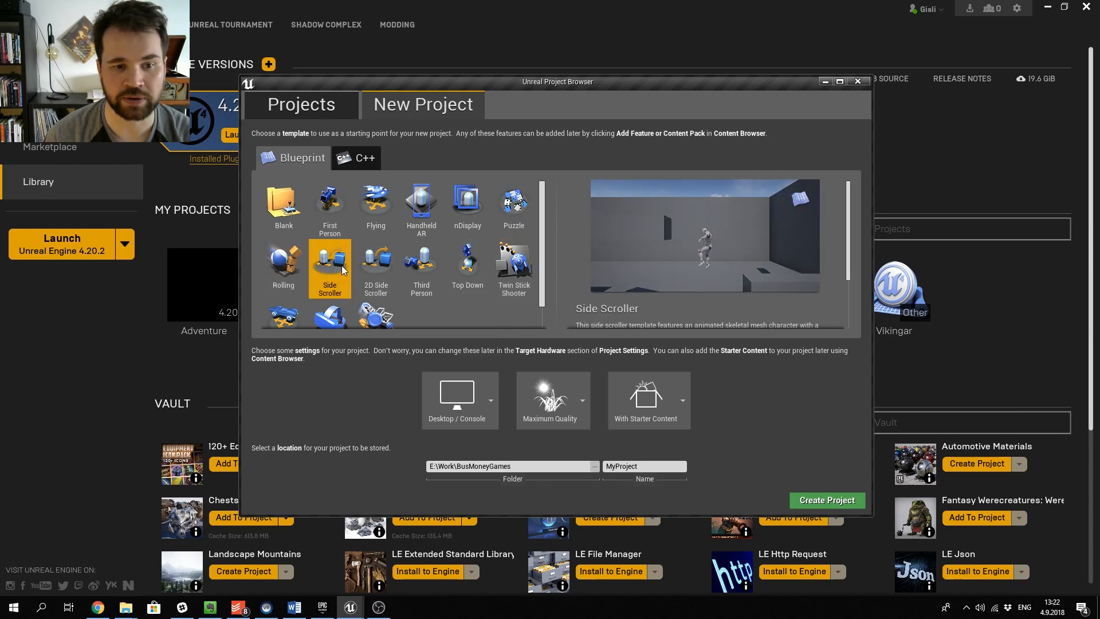
{"action": "left_click", "coordinate": [376, 263]}
{"action": "left_click", "coordinate": [339, 265]}
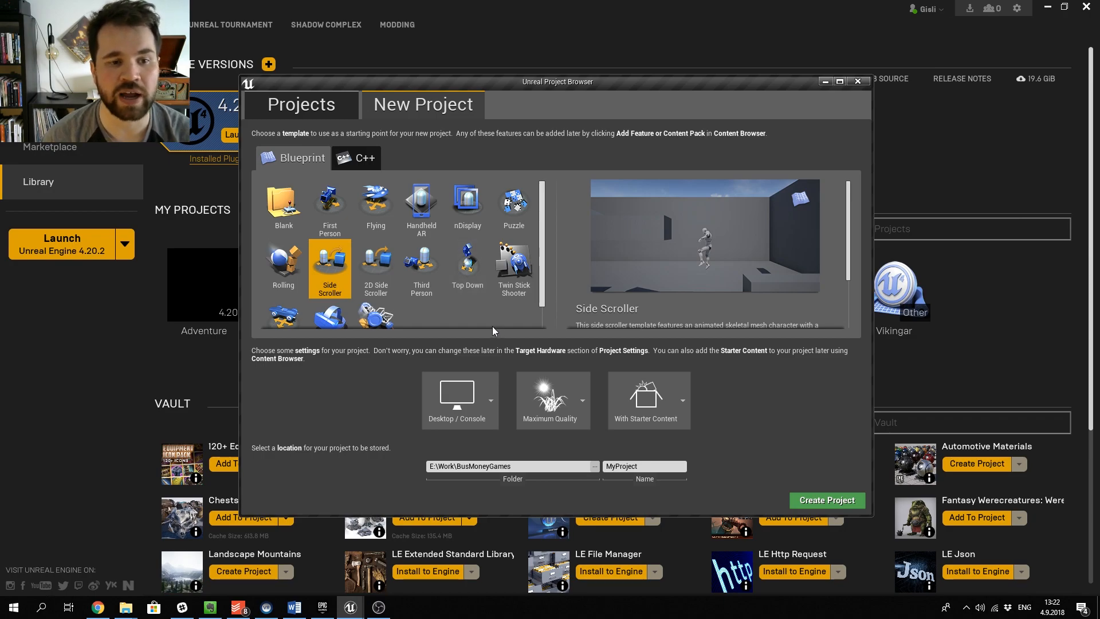
{"action": "left_click", "coordinate": [343, 226]}
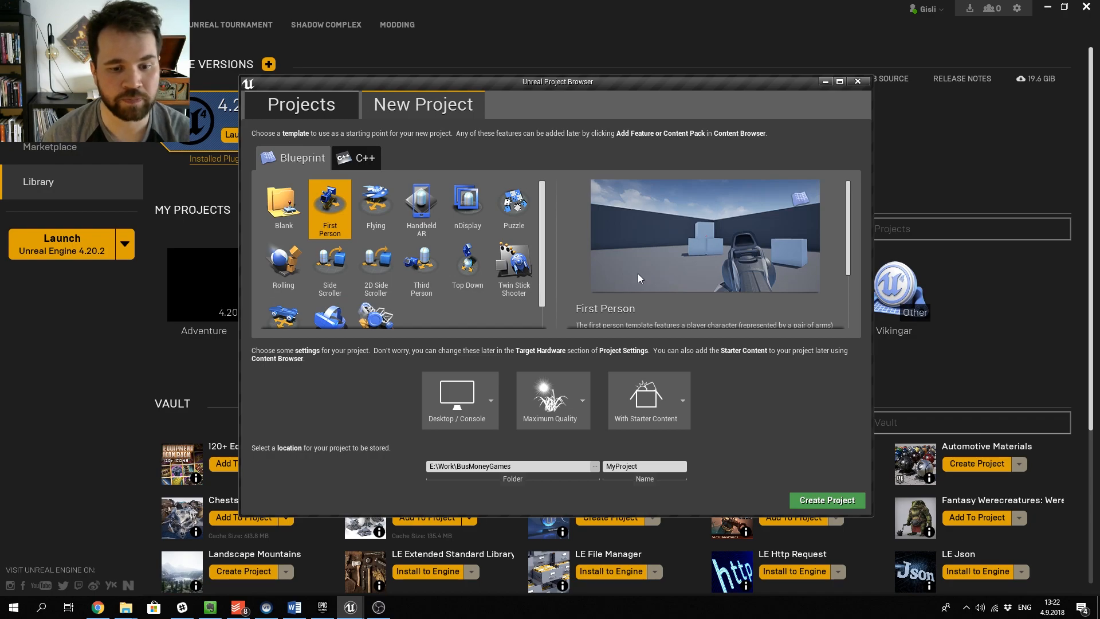
{"action": "left_click", "coordinate": [370, 205]}
{"action": "left_click", "coordinate": [346, 215]}
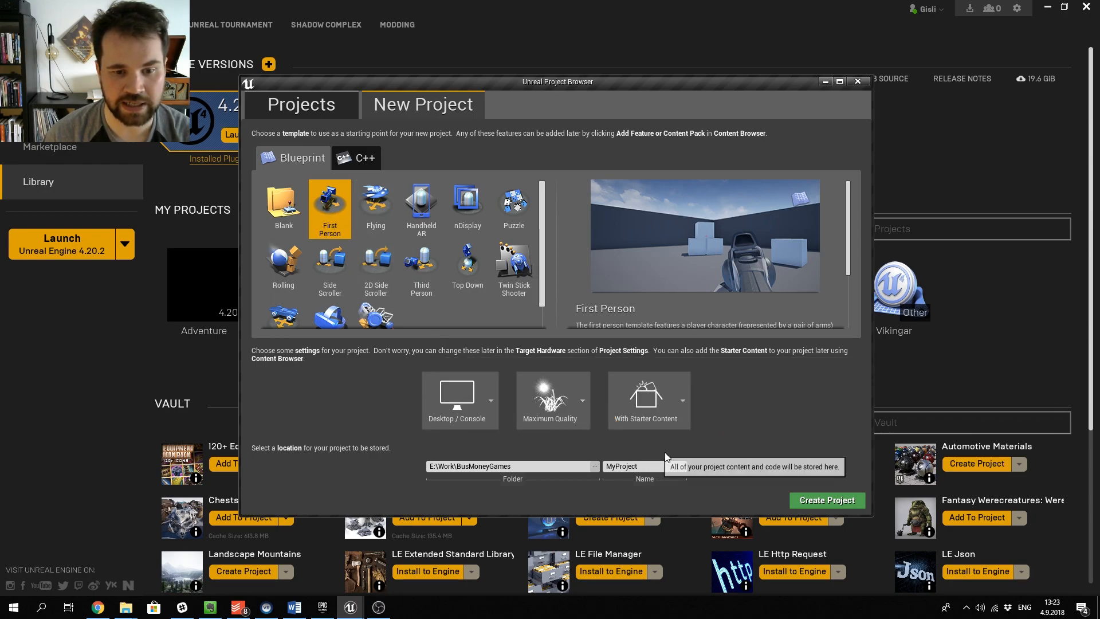
Review the target platform and starter content choices without changing them
{"action": "left_click", "coordinate": [473, 419]}
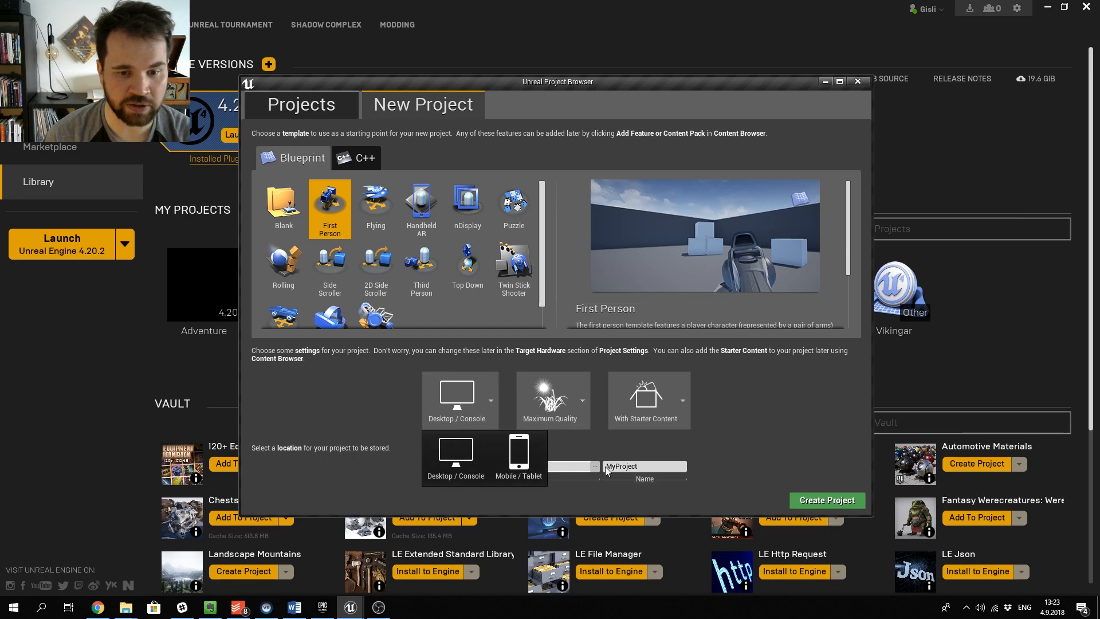
{"action": "left_click", "coordinate": [763, 432]}
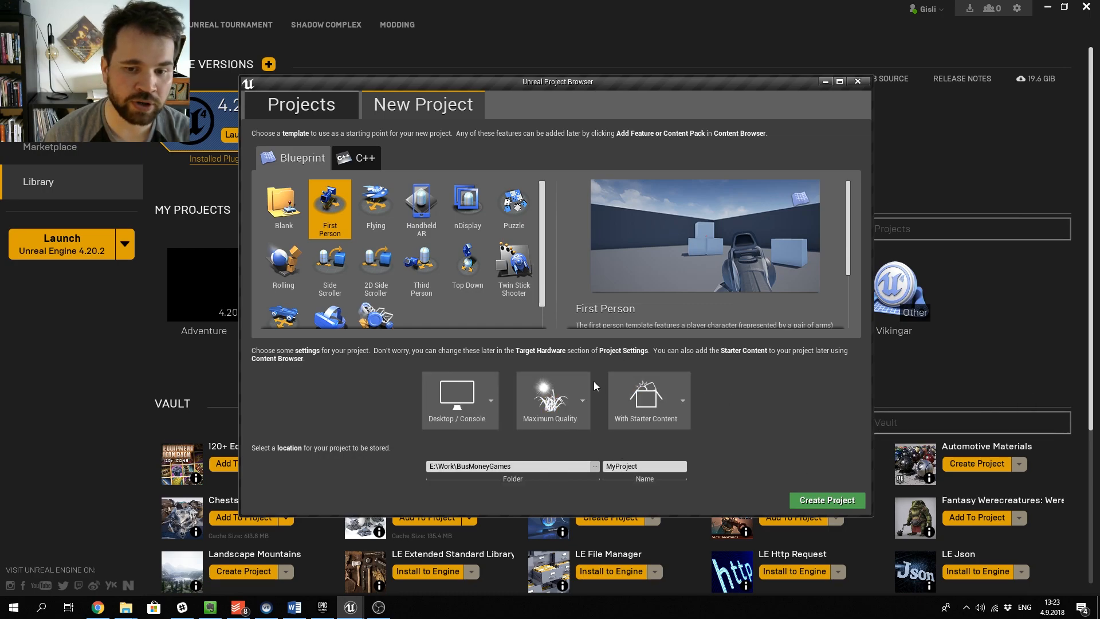
{"action": "left_click", "coordinate": [655, 414]}
{"action": "left_click", "coordinate": [715, 459]}
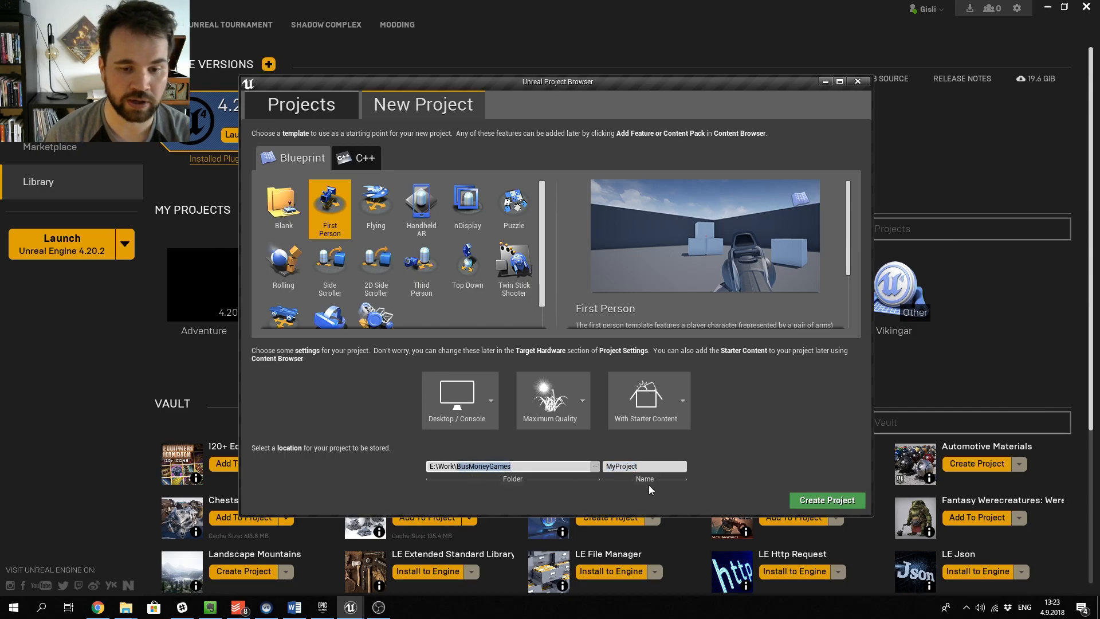
Name the project DemoProjectForVideo and create it
{"action": "left_click", "coordinate": [623, 467]}
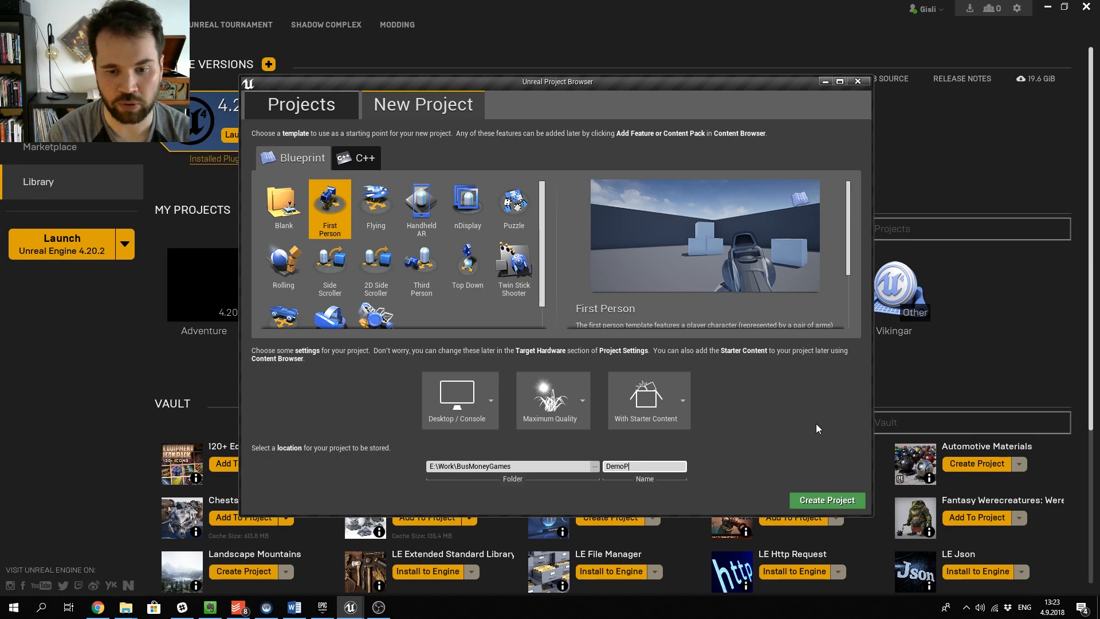
{"action": "type", "text": "tForVideo"}
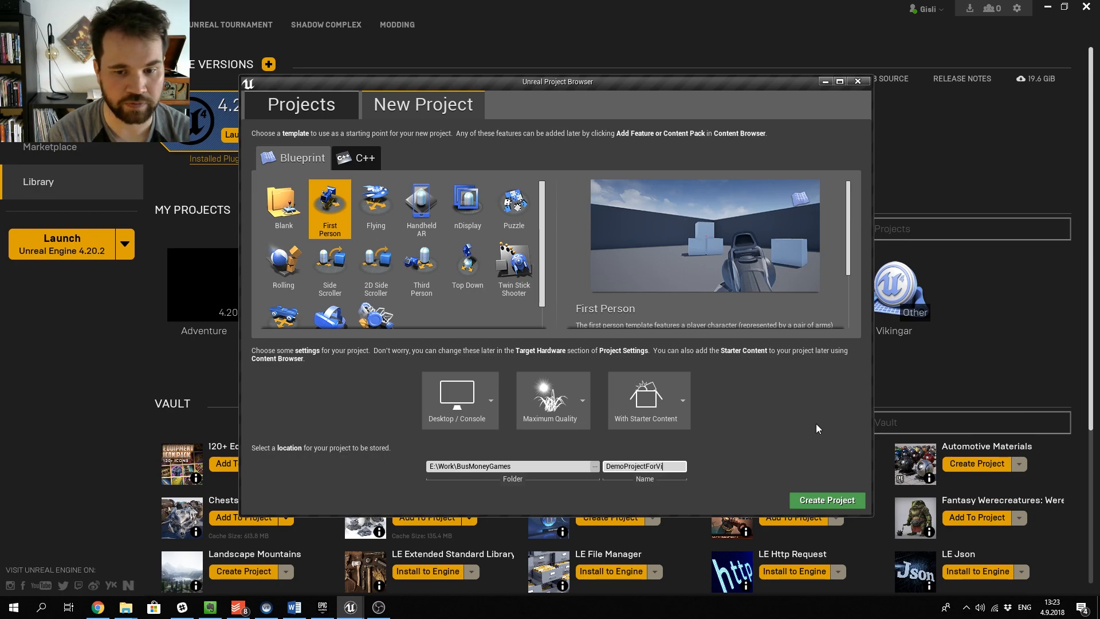
{"action": "left_click", "coordinate": [824, 500]}
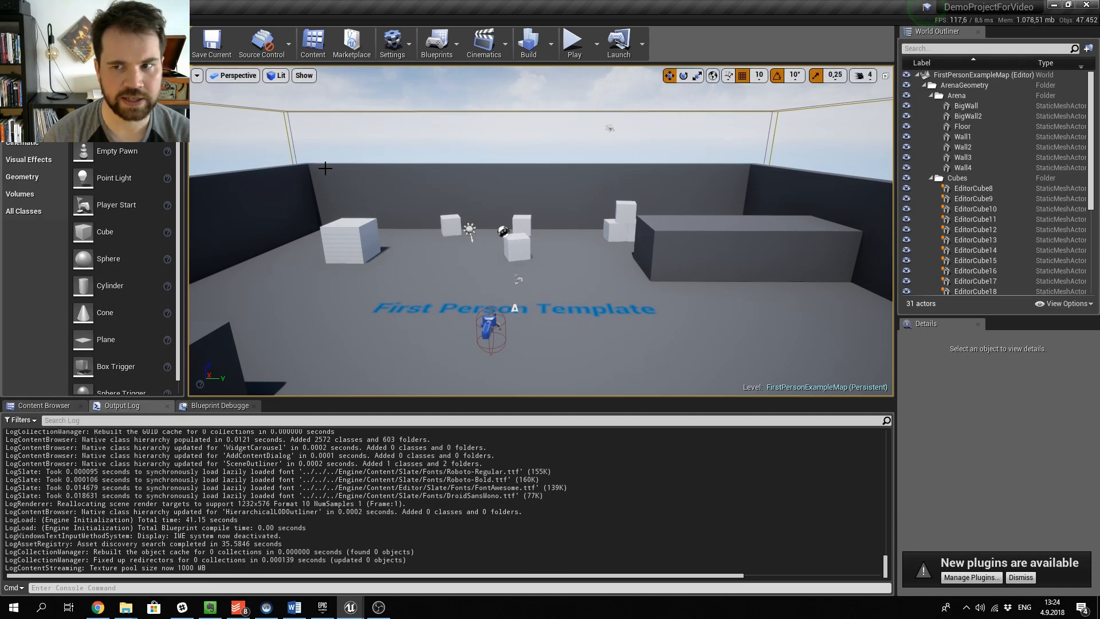
Show the project's assets in the Content Browser, then play-test the level by moving around and shooting at the cubes
{"action": "left_click", "coordinate": [43, 406]}
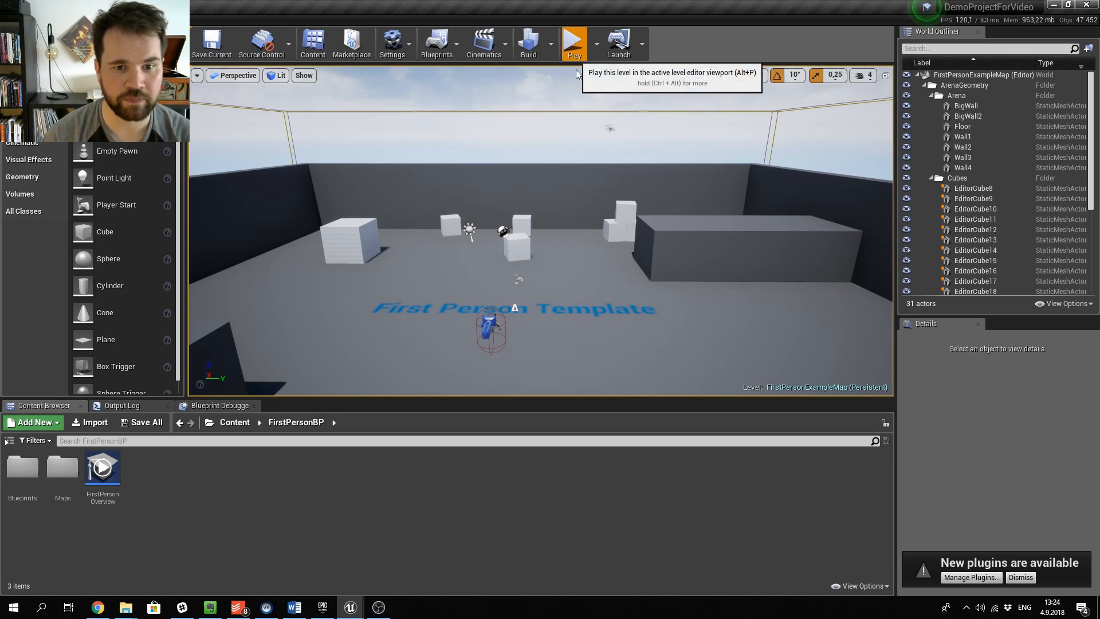
{"action": "left_click", "coordinate": [572, 42]}
{"action": "left_click", "coordinate": [606, 294]}
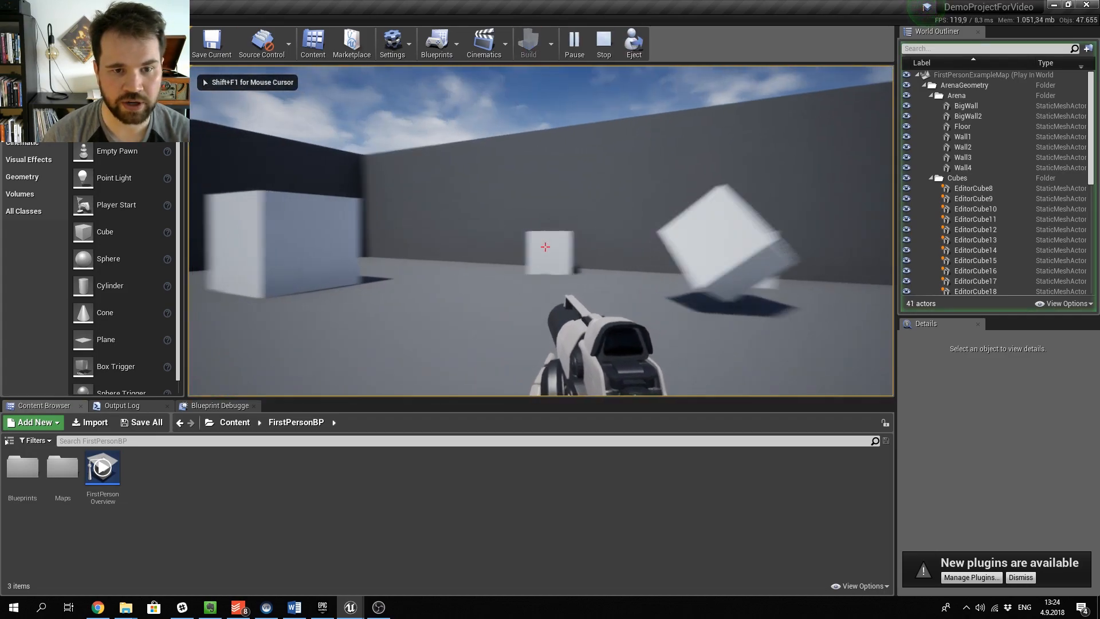
{"action": "key", "text": "w"}
{"action": "left_click", "coordinate": [545, 247]}
{"action": "left_click", "coordinate": [545, 246]}
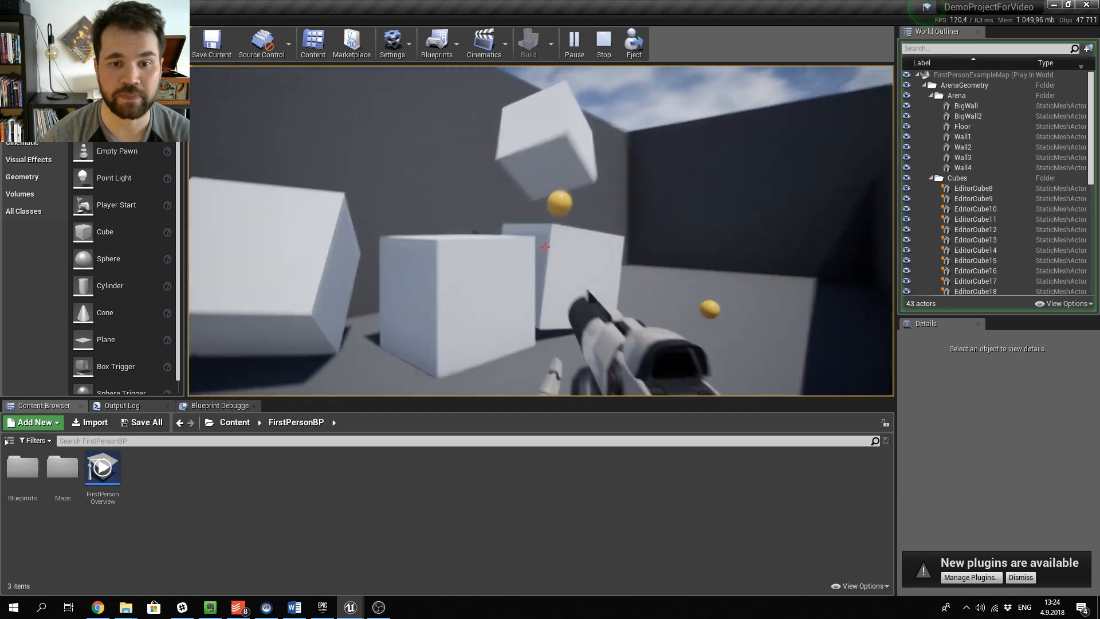
{"action": "key", "text": "Escape"}
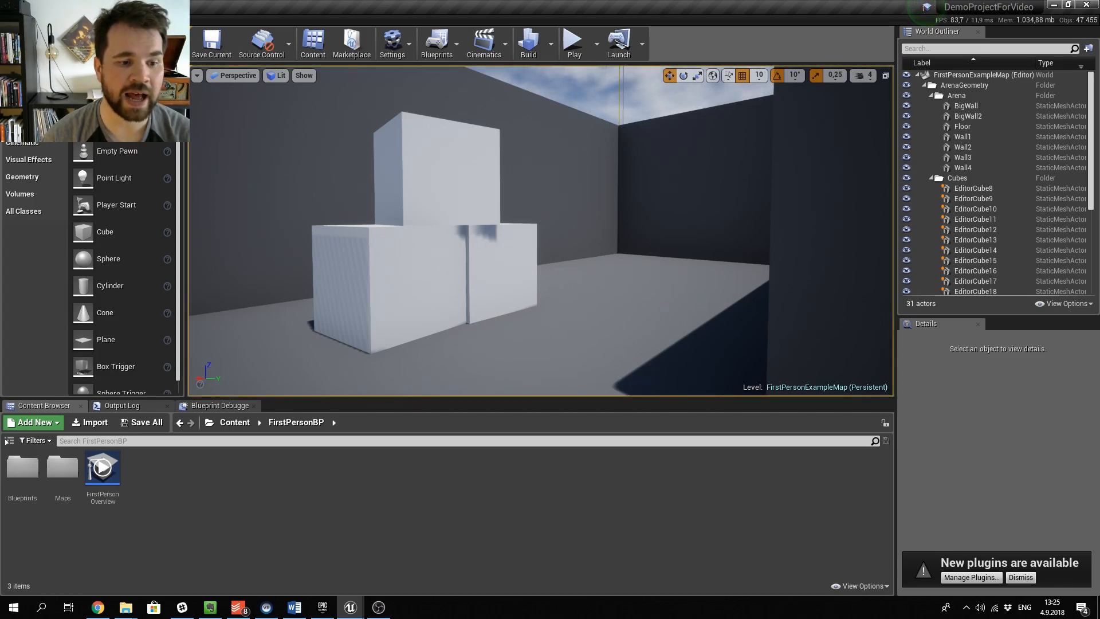
{"action": "scroll", "coordinate": [531, 253], "scroll_direction": "down", "scroll_amount": 5}
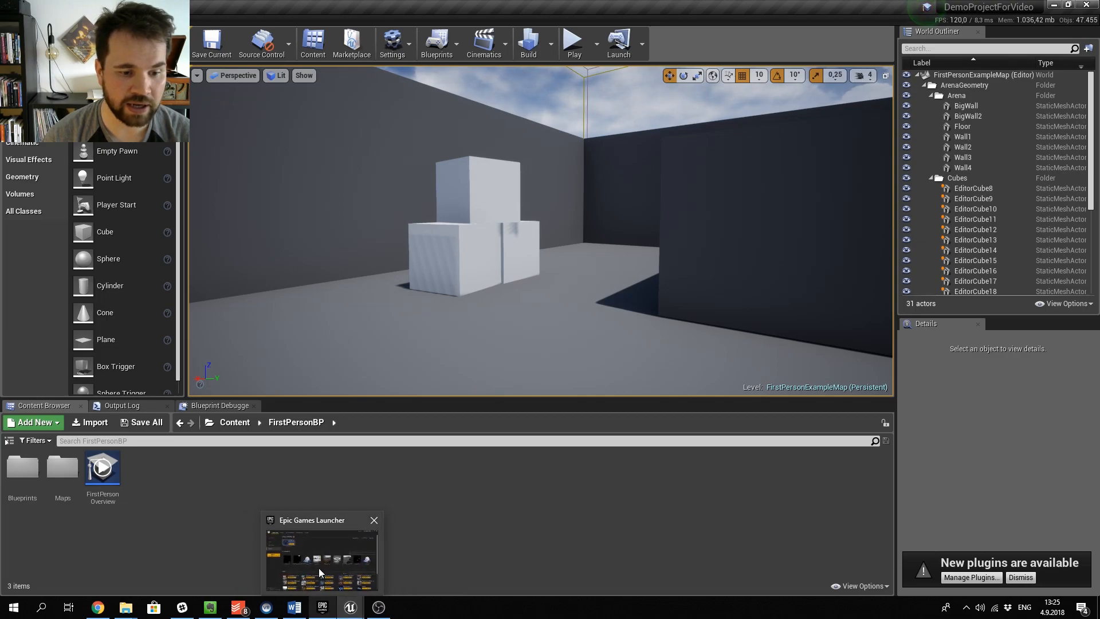
Switch to the Epic Games Launcher and browse the Marketplace's featured items, categories and new content
{"action": "left_click", "coordinate": [330, 613]}
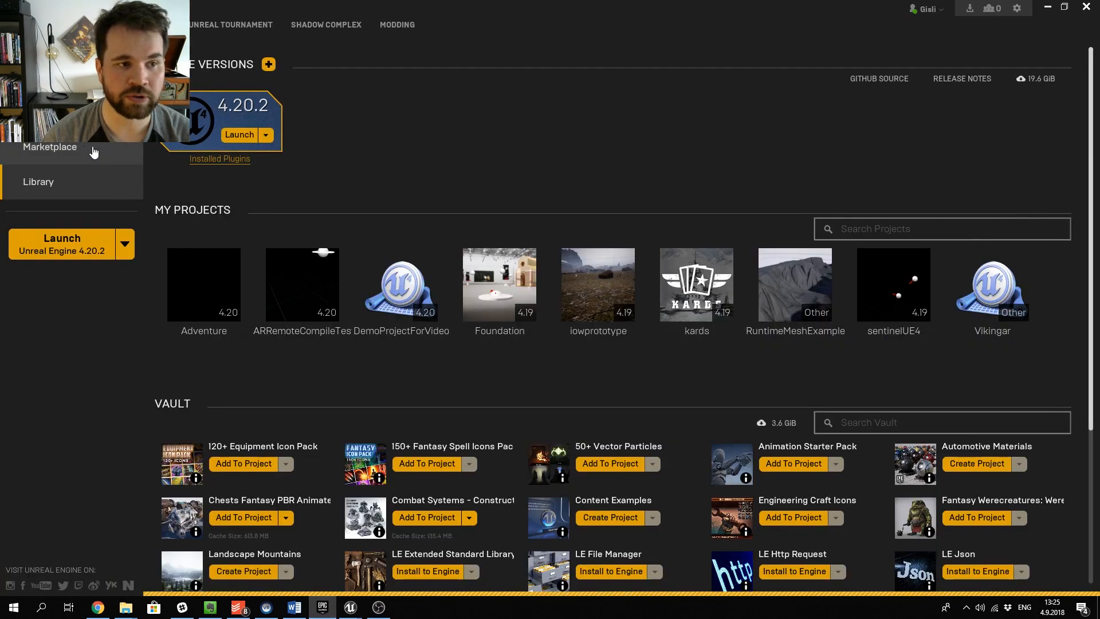
{"action": "left_click", "coordinate": [89, 151]}
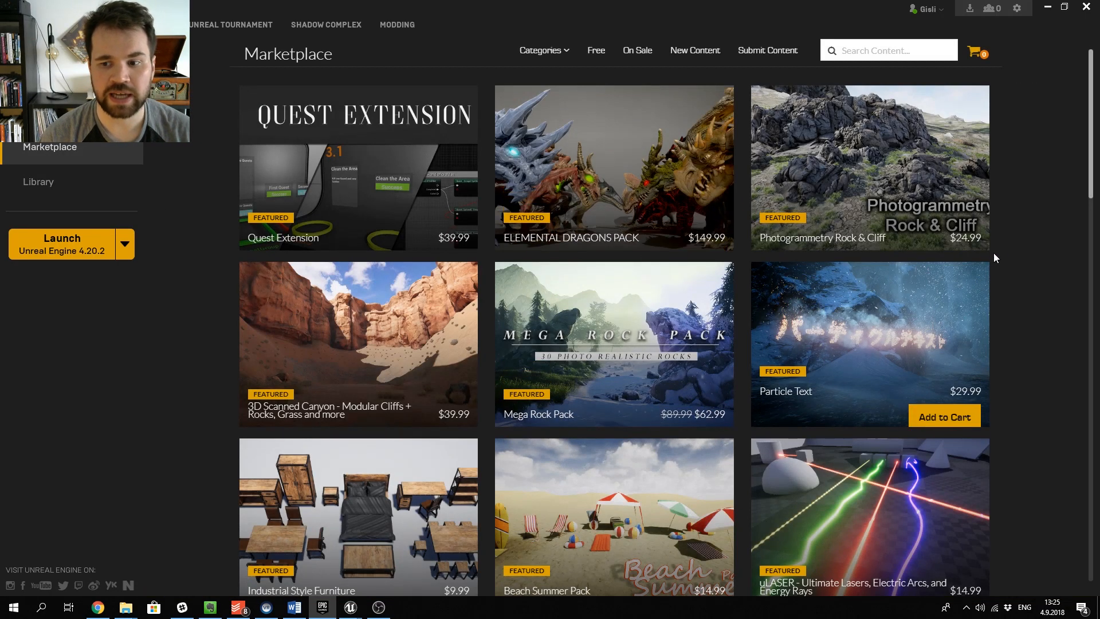
{"action": "scroll", "coordinate": [1060, 257], "scroll_direction": "down", "scroll_amount": 5}
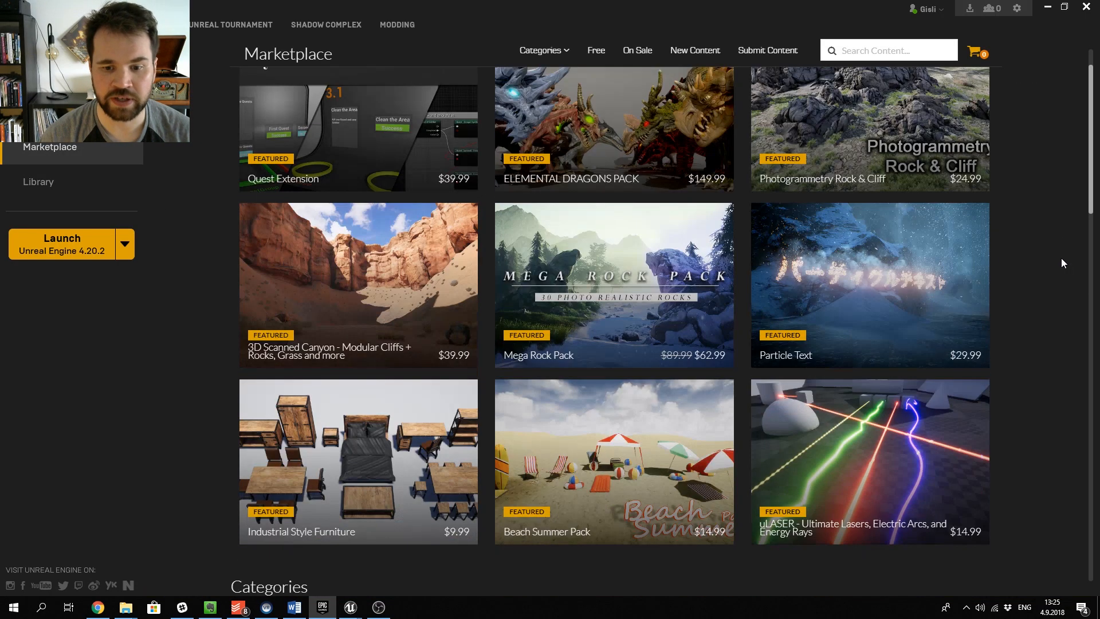
{"action": "scroll", "coordinate": [974, 315], "scroll_direction": "down", "scroll_amount": 5}
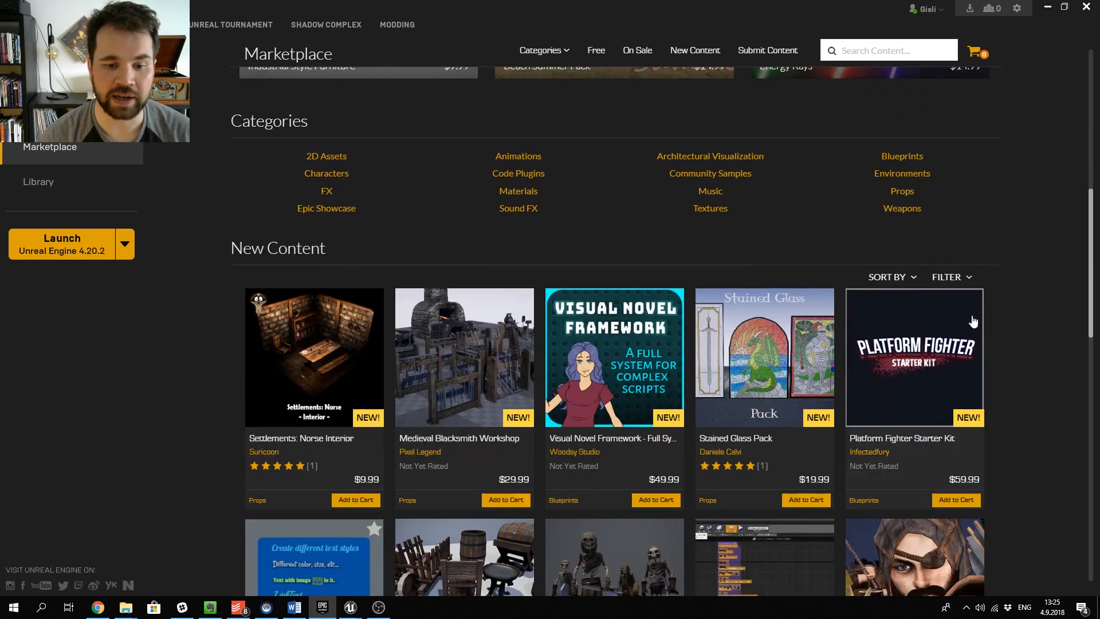
{"action": "scroll", "coordinate": [996, 315], "scroll_direction": "up", "scroll_amount": 5}
{"action": "scroll", "coordinate": [995, 314], "scroll_direction": "up", "scroll_amount": 4}
Browse the free Marketplace content and add Paragon: Shinbi to the cart
{"action": "left_click", "coordinate": [594, 51]}
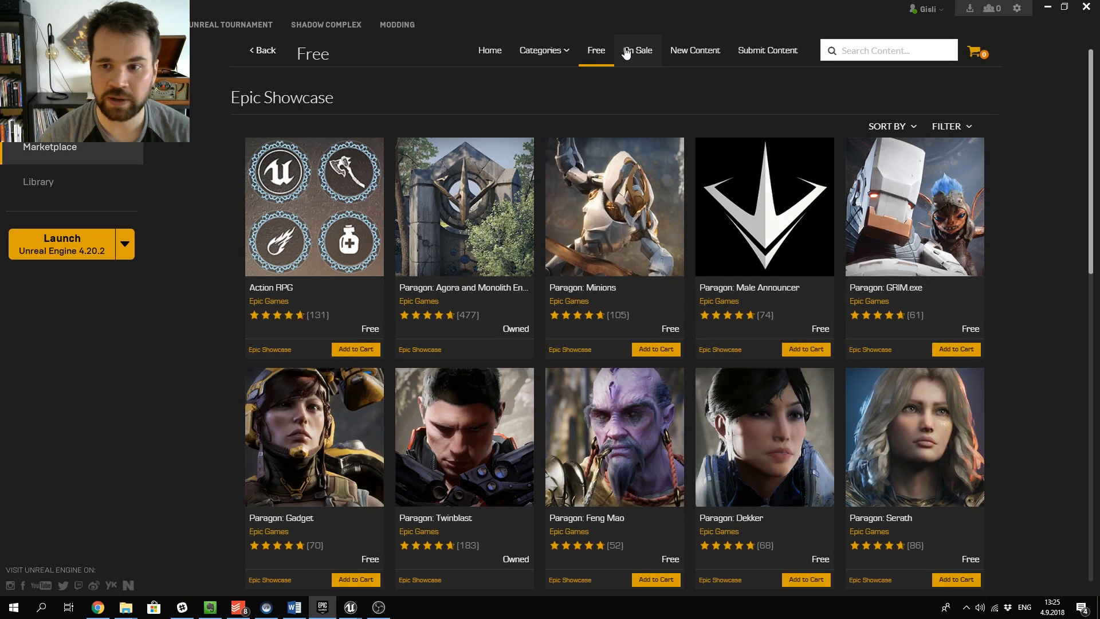
{"action": "scroll", "coordinate": [1015, 298], "scroll_direction": "down", "scroll_amount": 10}
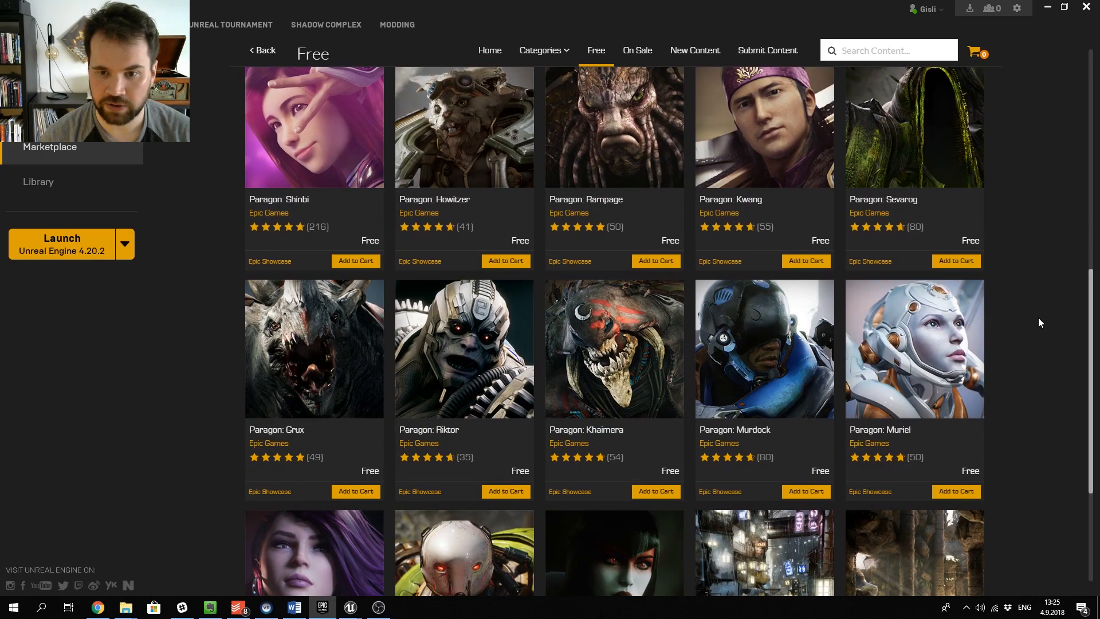
{"action": "scroll", "coordinate": [691, 307], "scroll_direction": "up", "scroll_amount": 2}
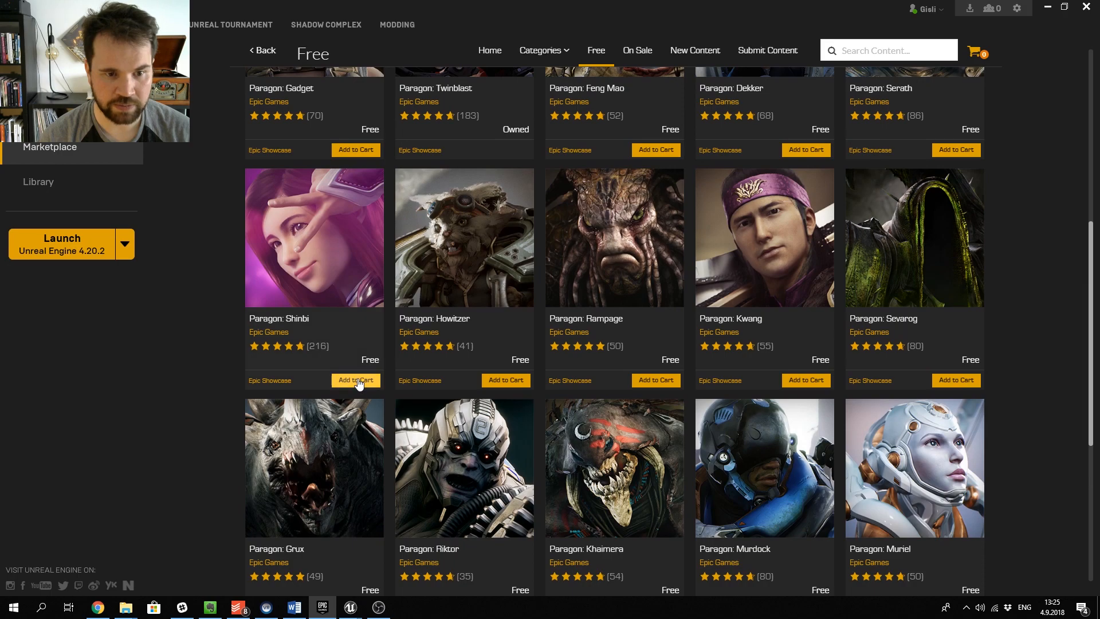
{"action": "left_click", "coordinate": [342, 380]}
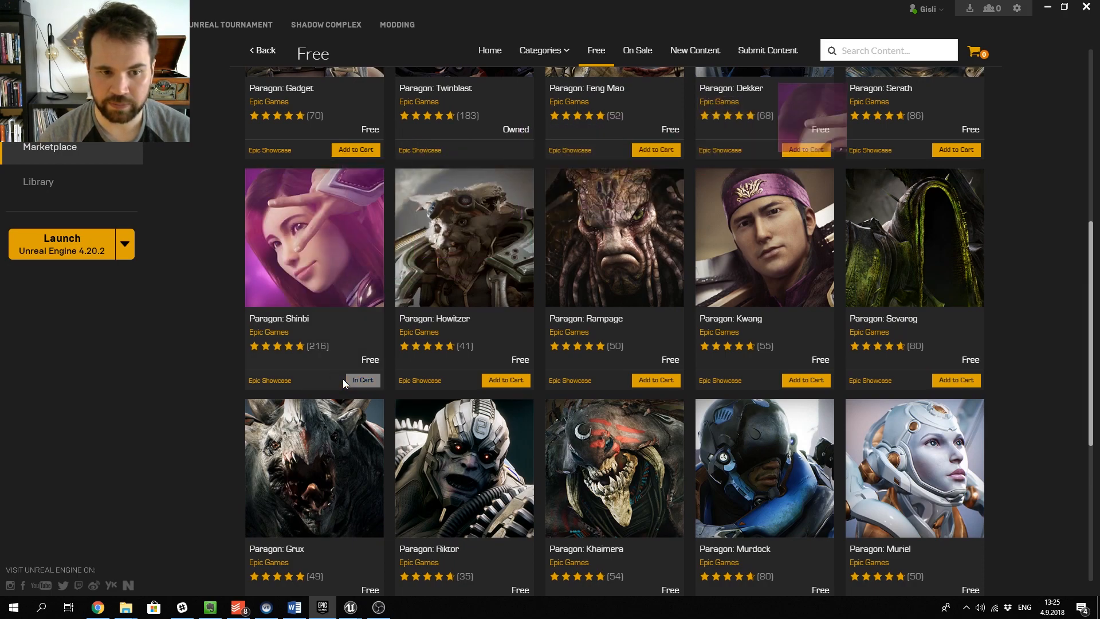
Check out the shopping cart containing Paragon: Shinbi, and check the cart again after the purchase
{"action": "left_click", "coordinate": [974, 52]}
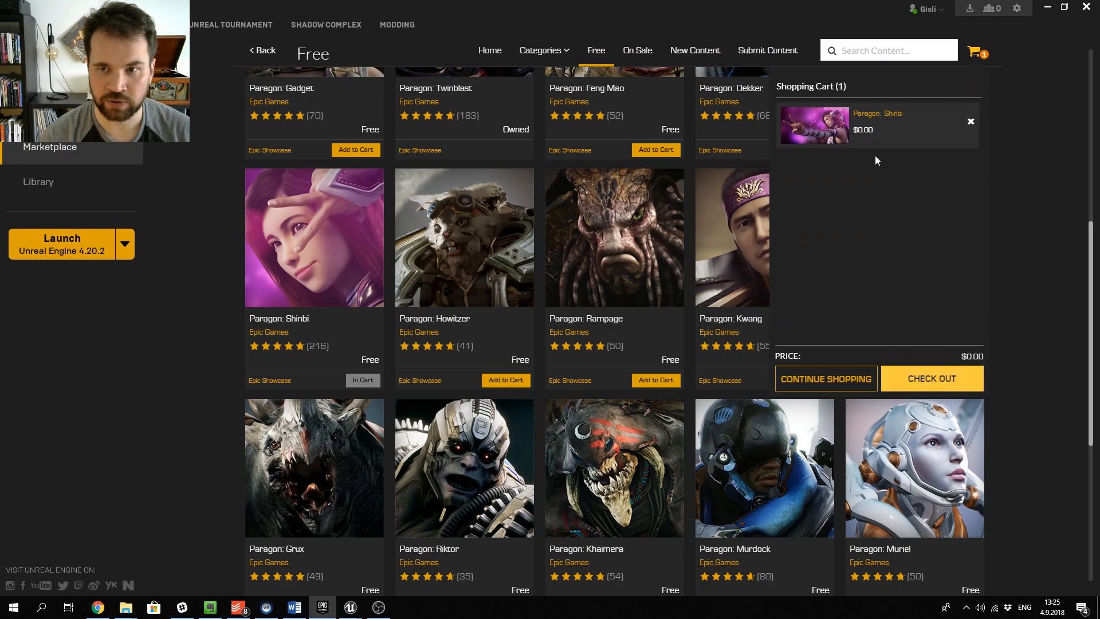
{"action": "left_click", "coordinate": [936, 378]}
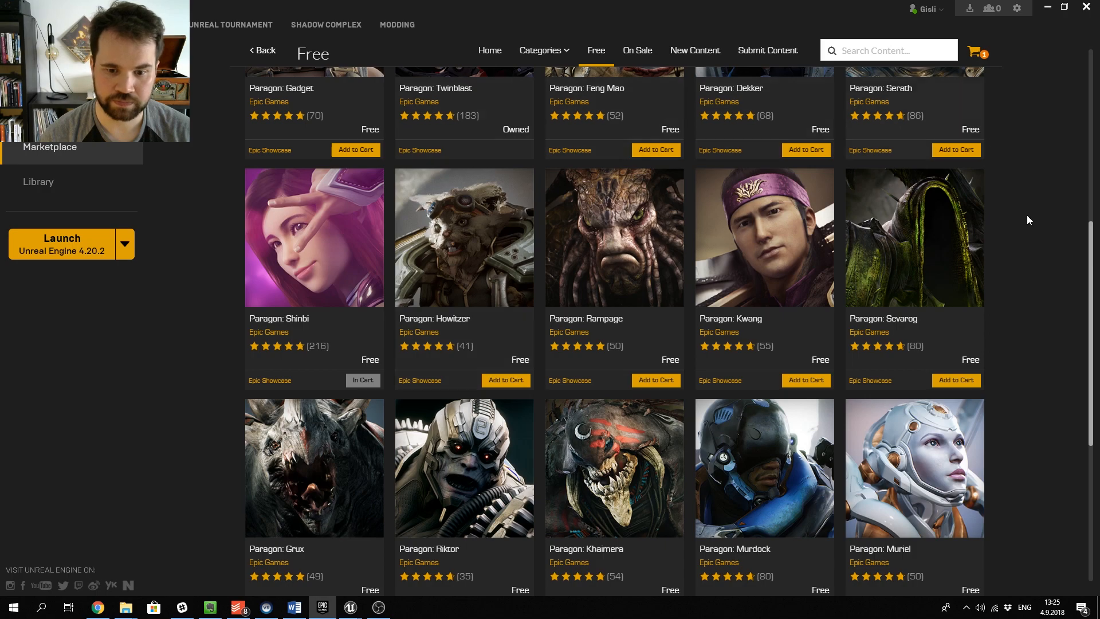
{"action": "left_click", "coordinate": [974, 54]}
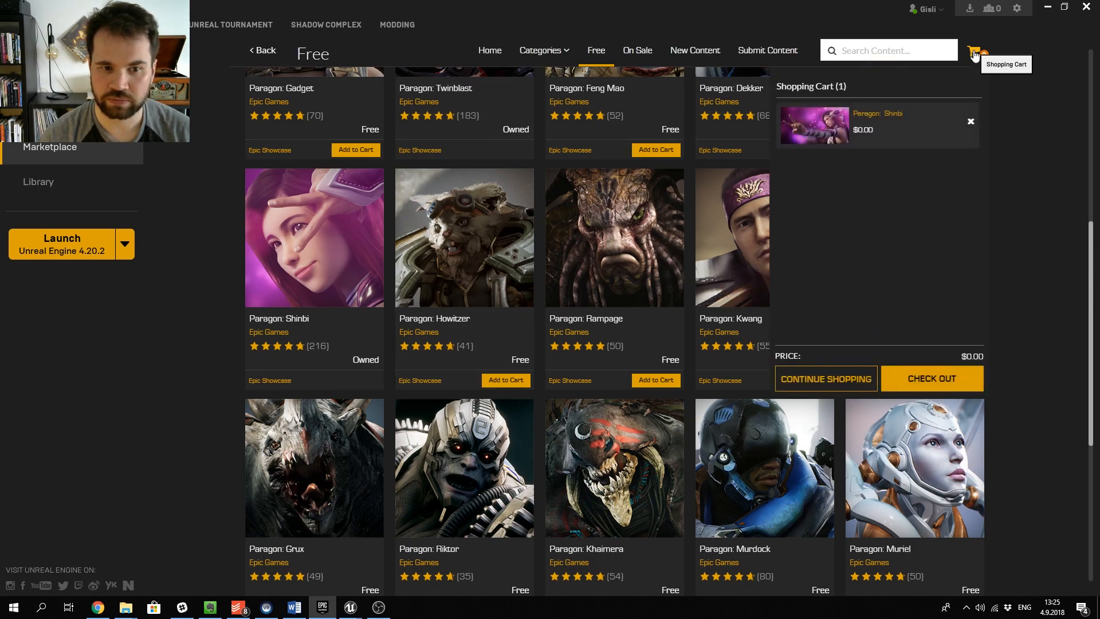
{"action": "left_click", "coordinate": [974, 54]}
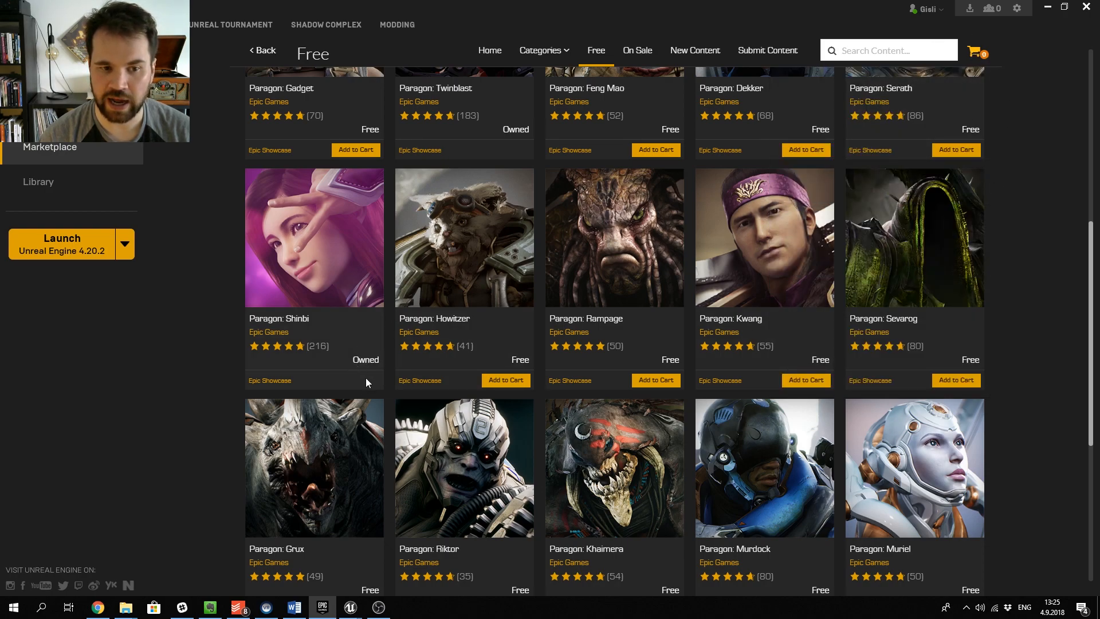
Open the Paragon: Shinbi content page and add the asset pack to DemoProjectForVideo
{"action": "left_click", "coordinate": [315, 253]}
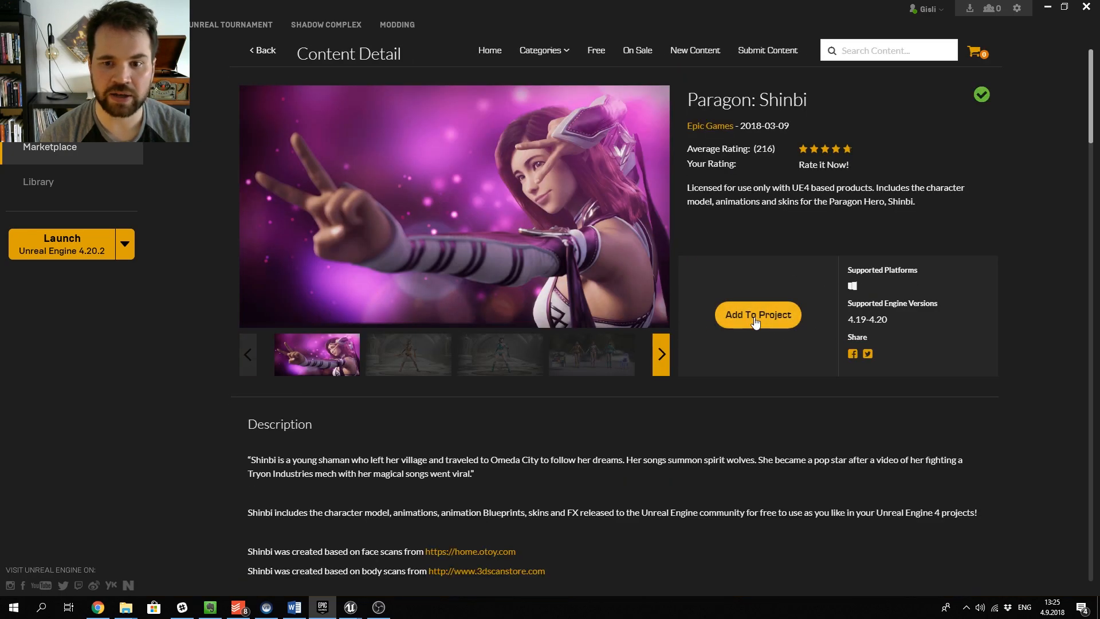
{"action": "left_click", "coordinate": [756, 316]}
{"action": "left_click", "coordinate": [668, 432]}
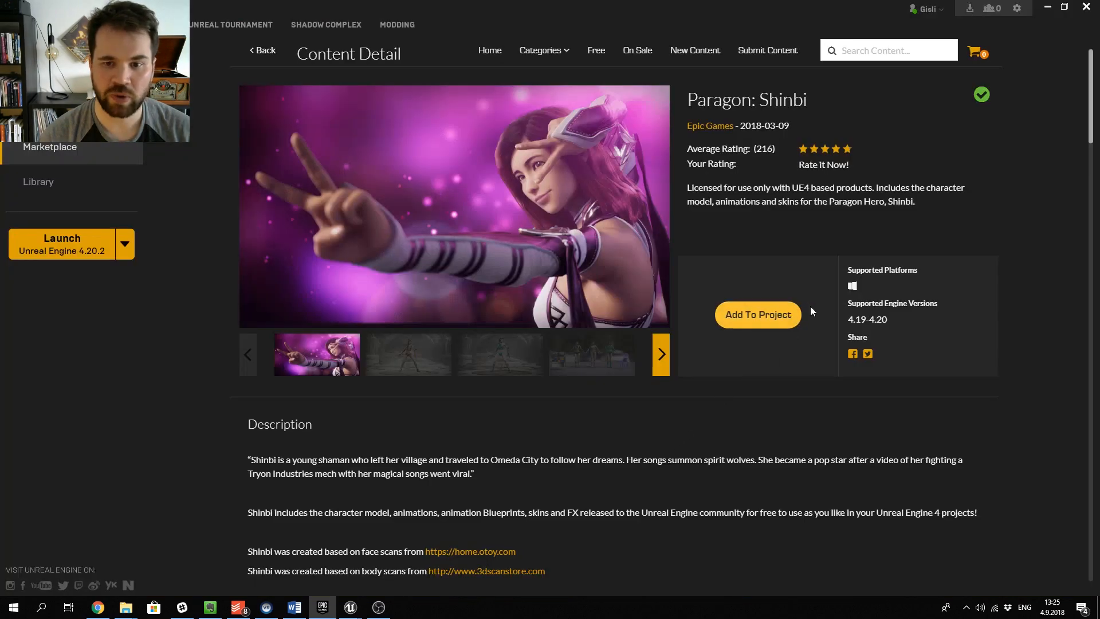
{"action": "left_click", "coordinate": [789, 317]}
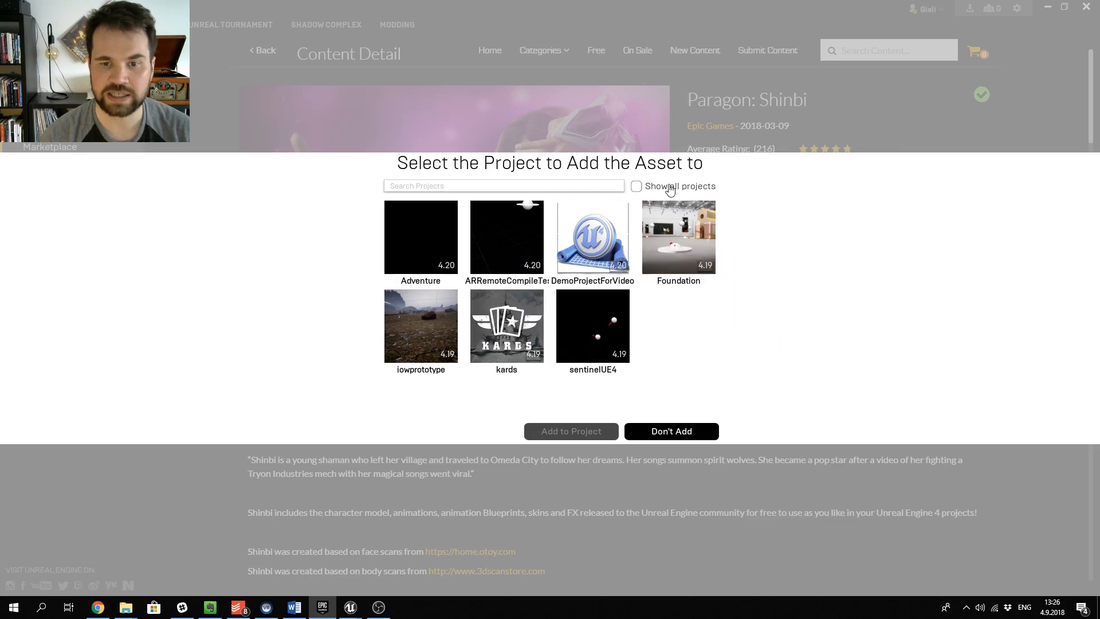
{"action": "left_click", "coordinate": [606, 234]}
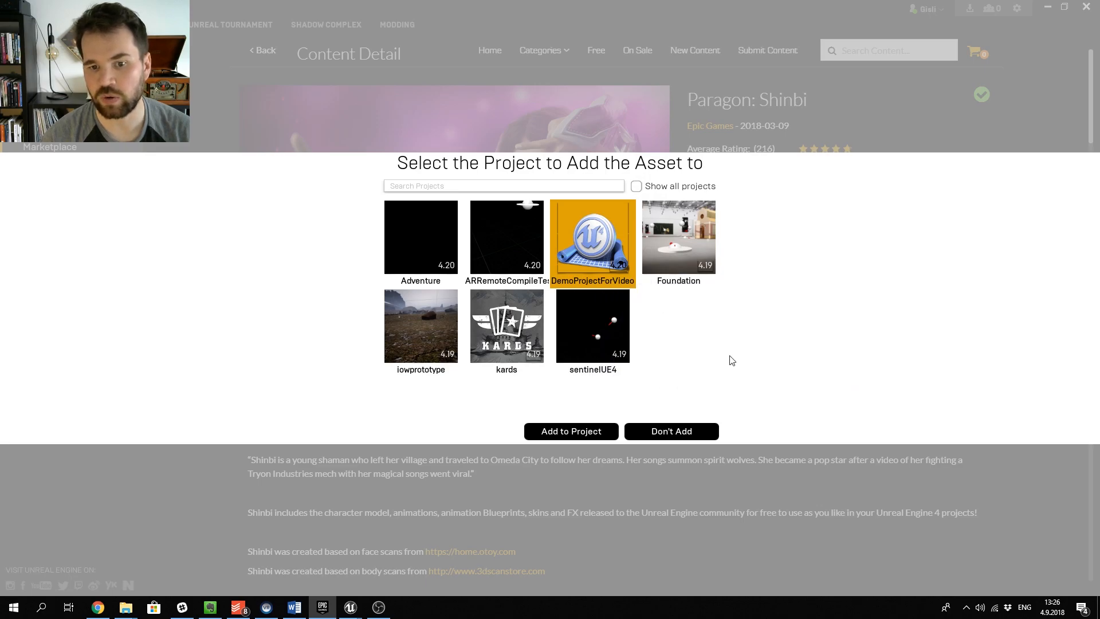
{"action": "left_click", "coordinate": [565, 432]}
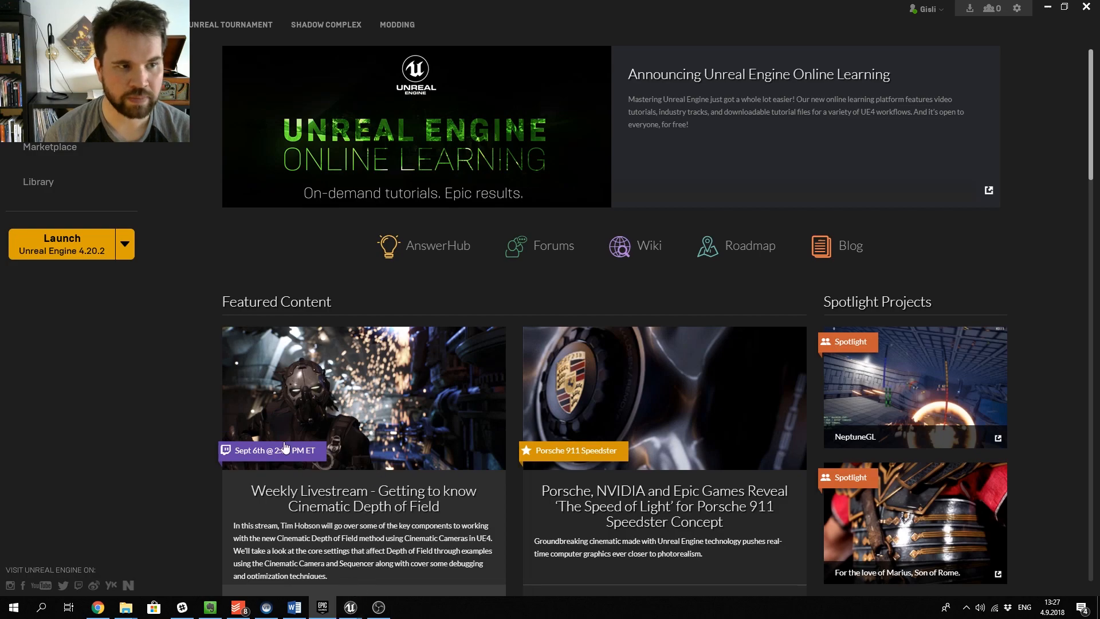
Show the launcher's library, then switch to the Unreal Editor and dismiss the new plugins notification
{"action": "left_click", "coordinate": [131, 190]}
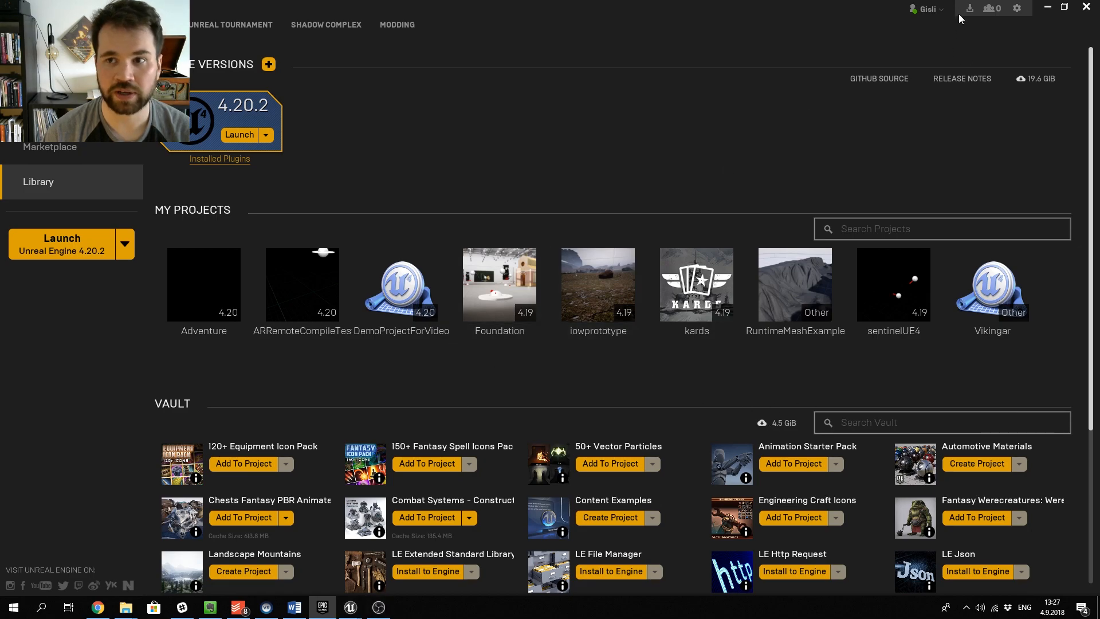
{"action": "mouse_move", "coordinate": [348, 610]}
{"action": "left_click", "coordinate": [390, 557]}
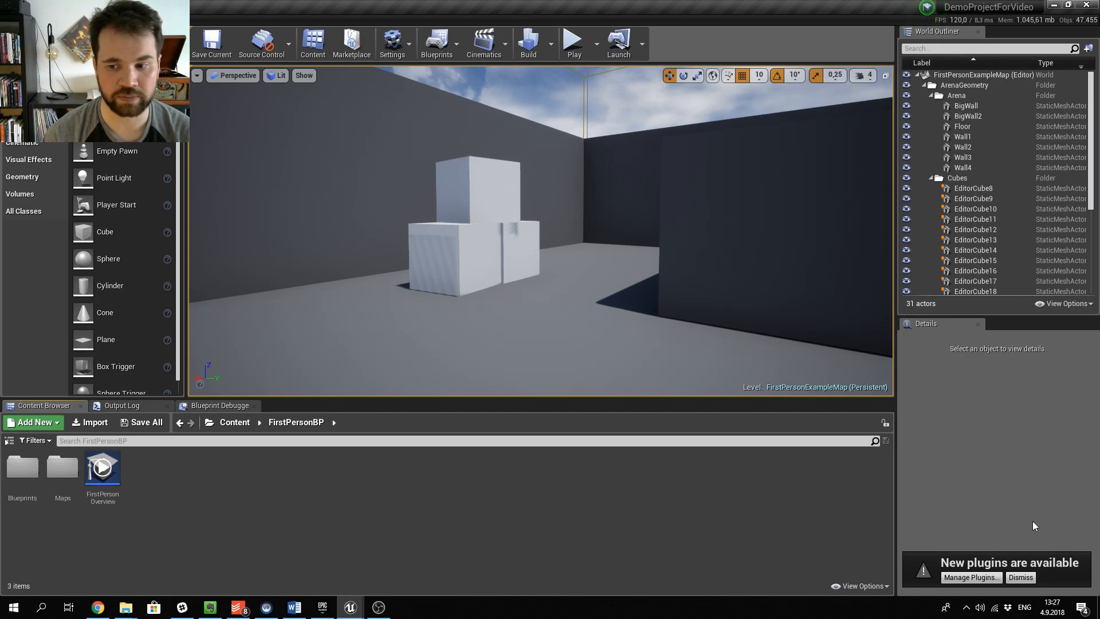
{"action": "left_click", "coordinate": [1022, 579]}
{"action": "right_click_drag", "start_coordinate": [609, 291], "coordinate": [796, 303]}
{"action": "right_click_drag", "start_coordinate": [426, 325], "coordinate": [335, 335]}
{"action": "key", "text": "s"}
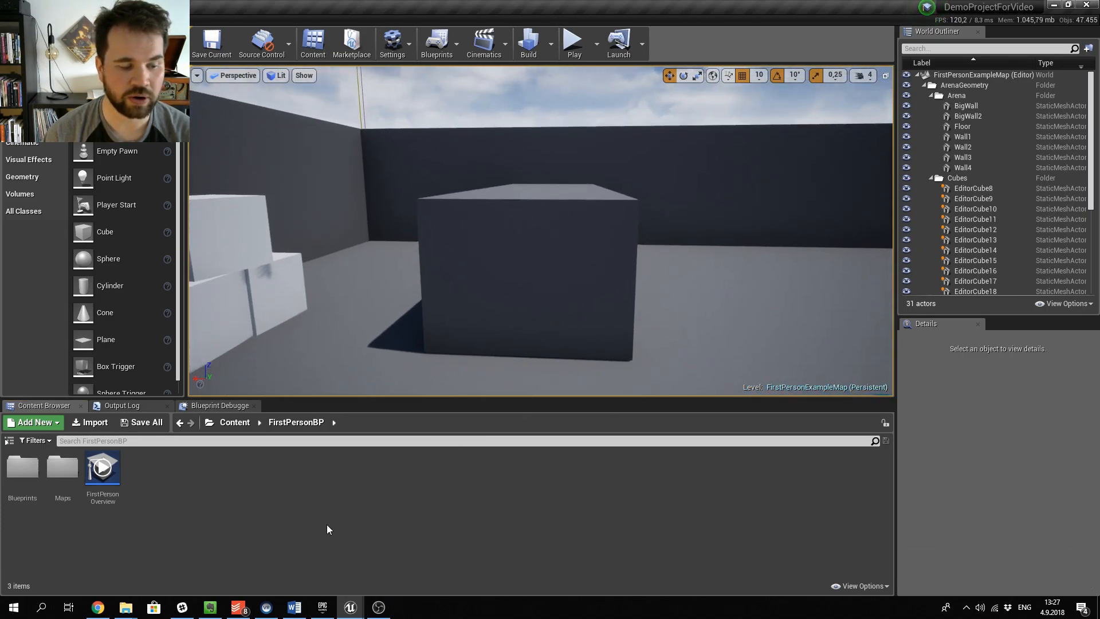
Show the Content Browser's folder tree and open the ParagonShinbi/Characters/Heroes/Shinbi folder
{"action": "left_click", "coordinate": [9, 440]}
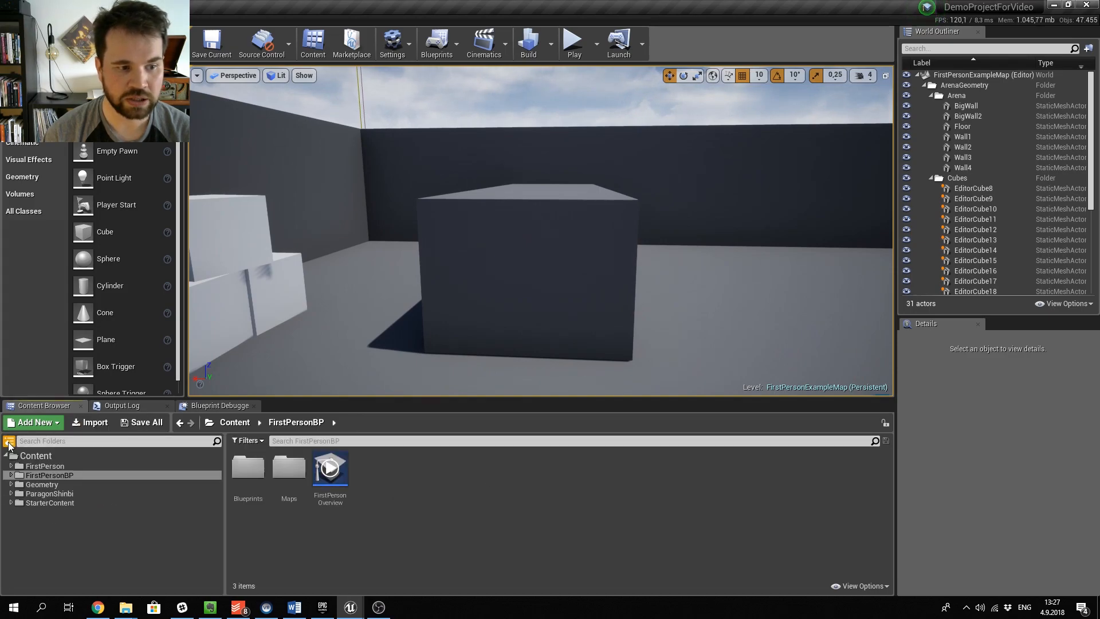
{"action": "left_click", "coordinate": [80, 494]}
{"action": "double_click", "coordinate": [70, 493]}
{"action": "left_click", "coordinate": [63, 503]}
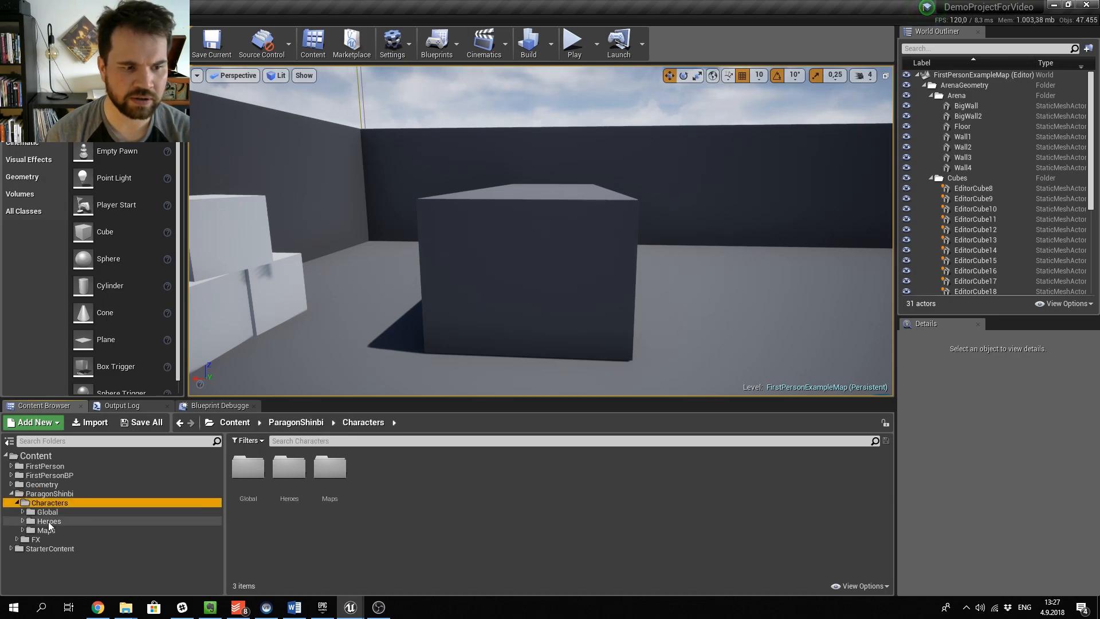
{"action": "left_click", "coordinate": [49, 521]}
{"action": "double_click", "coordinate": [47, 521]}
{"action": "left_click", "coordinate": [101, 530]}
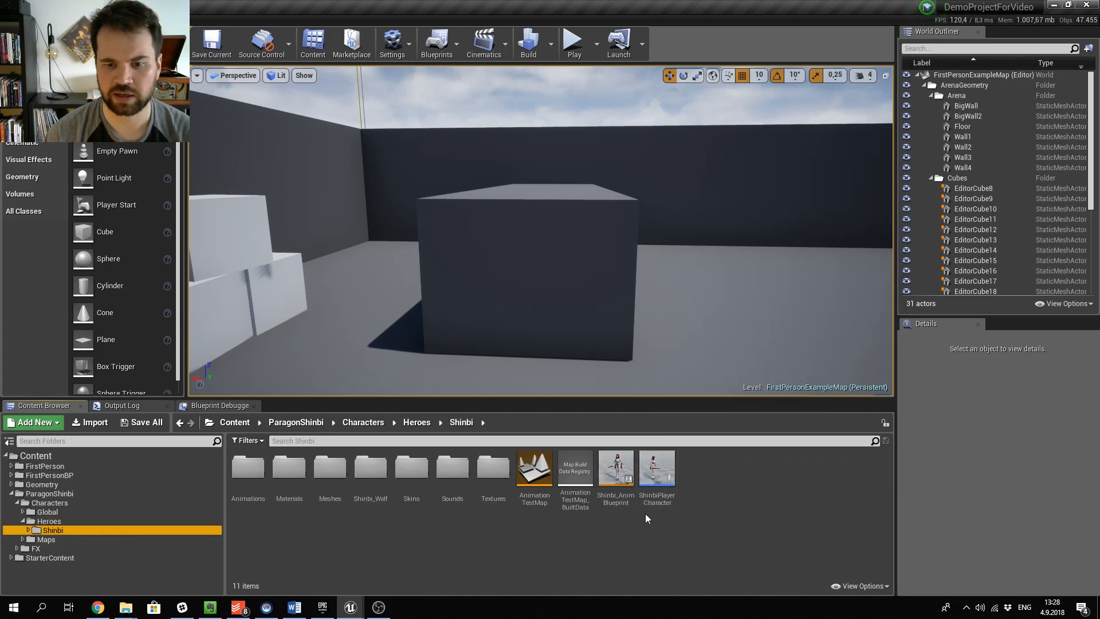
Place the ShinbiPlayerCharacter blueprint on the level floor beside the large dark cube
{"action": "left_click", "coordinate": [663, 480]}
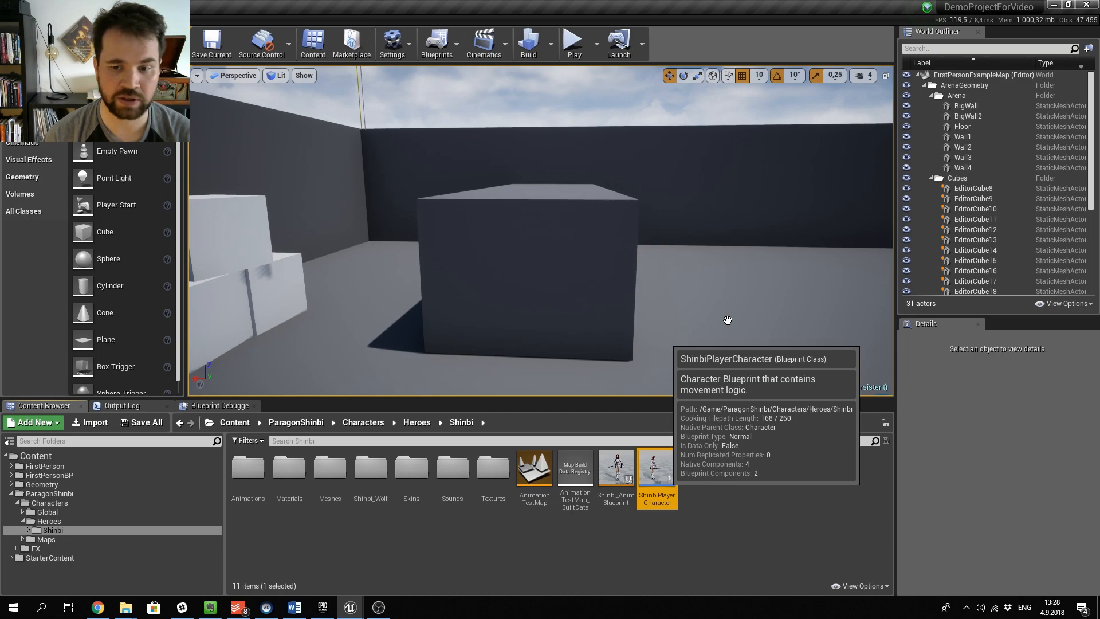
{"action": "left_click_drag", "start_coordinate": [727, 319], "coordinate": [727, 319]}
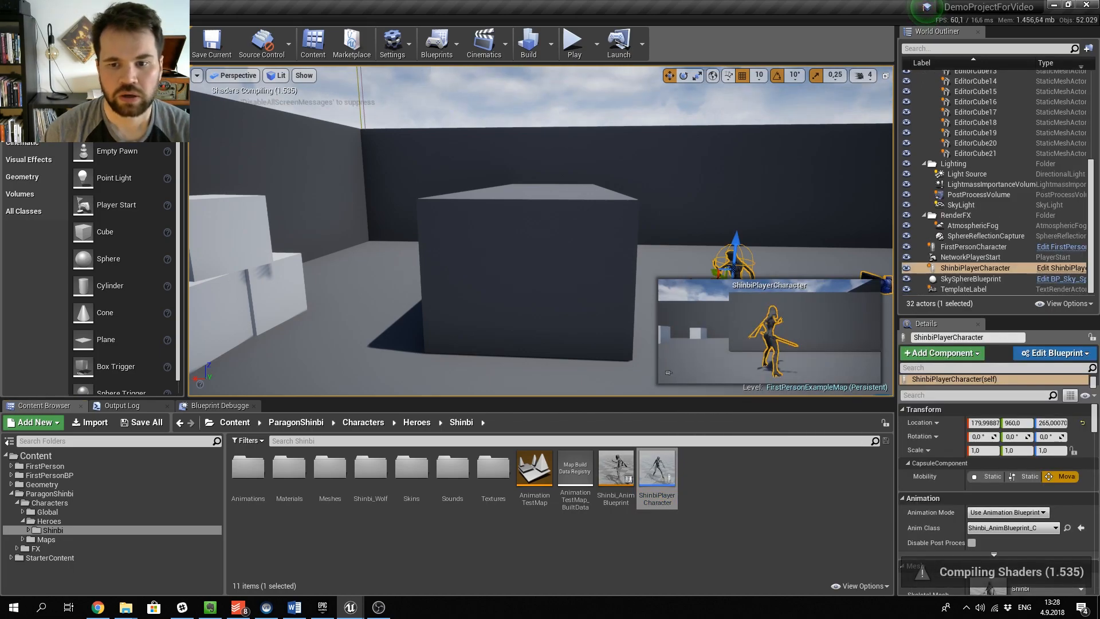
Fly around the placed Shinbi character to examine it up close within the level
{"action": "left_click", "coordinate": [716, 206]}
{"action": "key", "text": "w"}
{"action": "right_click_drag", "start_coordinate": [676, 203], "coordinate": [882, 215]}
{"action": "key", "text": "s"}
{"action": "key", "text": "w"}
{"action": "key", "text": "s"}
{"action": "key", "text": "w"}
{"action": "key", "text": "a"}
{"action": "key", "text": "s"}
{"action": "right_click_drag", "start_coordinate": [576, 255], "coordinate": [576, 255]}
{"action": "key", "text": "e"}
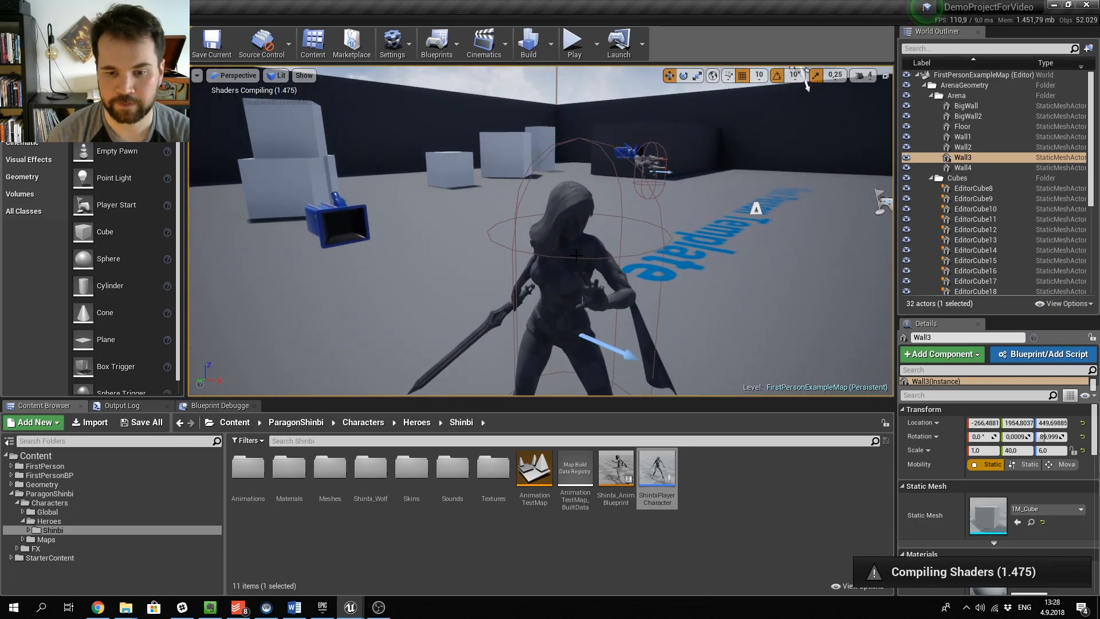